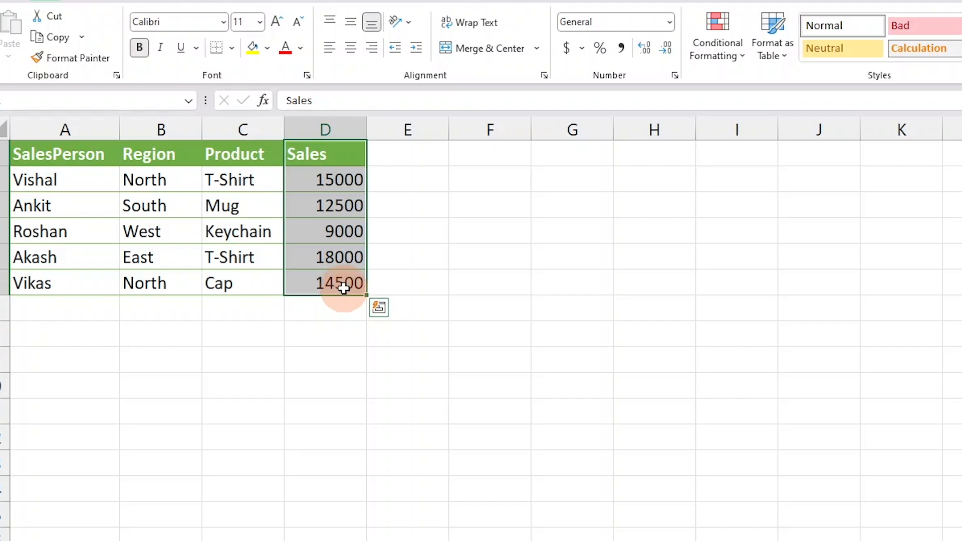
- Total the Sales values in cell D8 with the formula =SUM(D2:D6)
{"action": "left_click", "coordinate": [343, 285]}
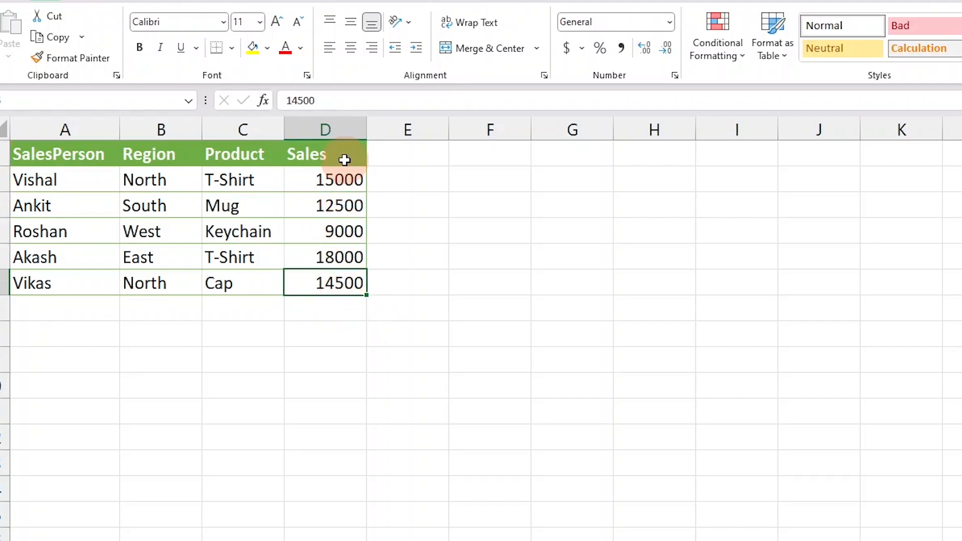
{"action": "left_click_drag", "start_coordinate": [344, 157], "coordinate": [343, 279]}
{"action": "left_click", "coordinate": [340, 328]}
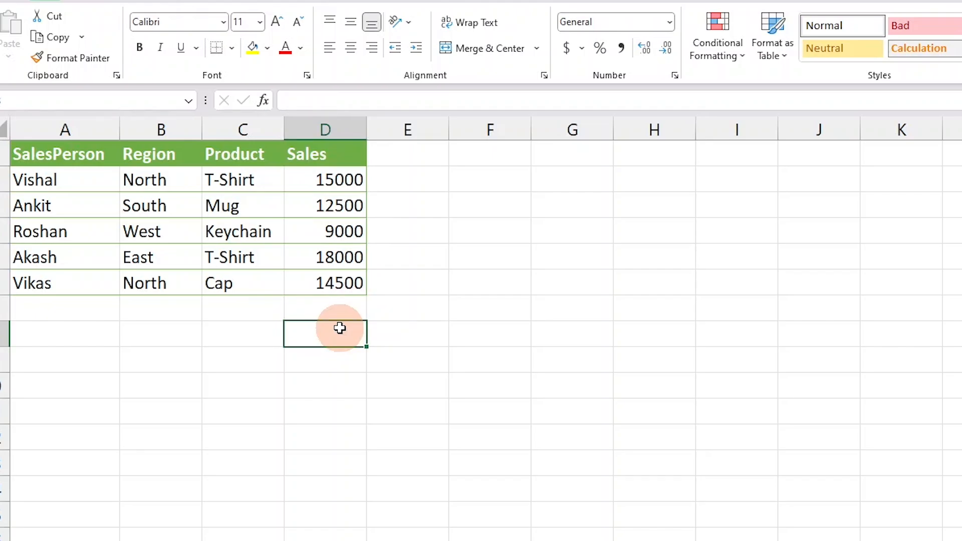
{"action": "type", "text": "=sum"}
{"action": "key", "text": "Tab"}
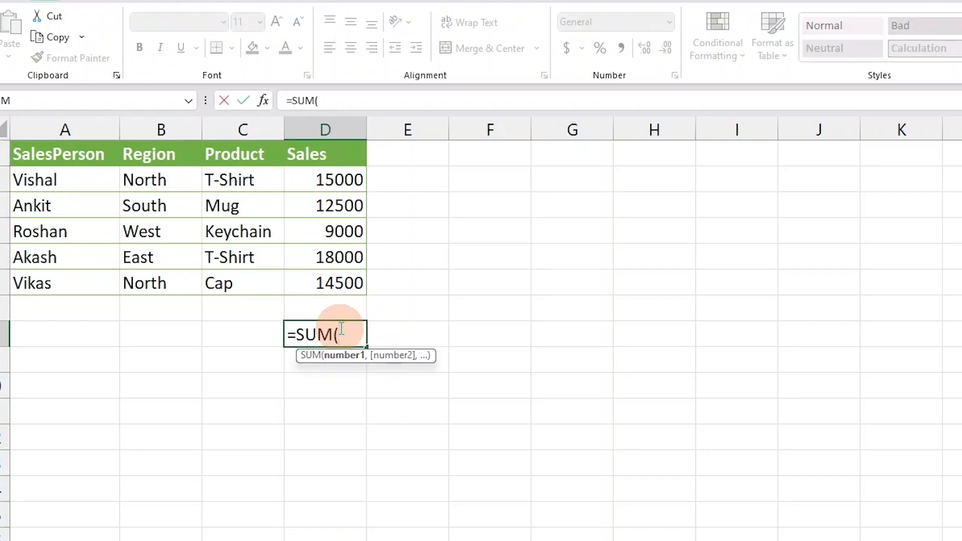
{"action": "left_click_drag", "start_coordinate": [344, 182], "coordinate": [344, 276]}
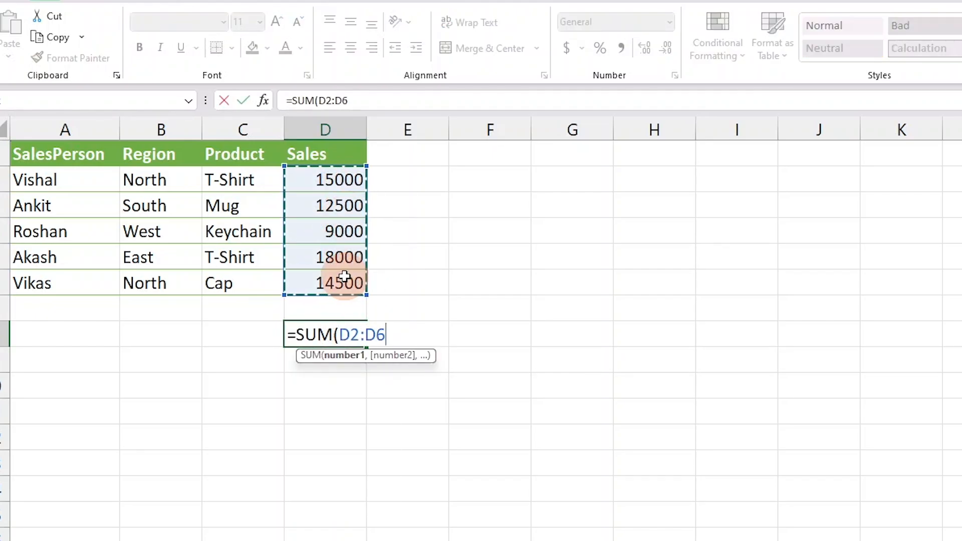
{"action": "type", "text": ")"}
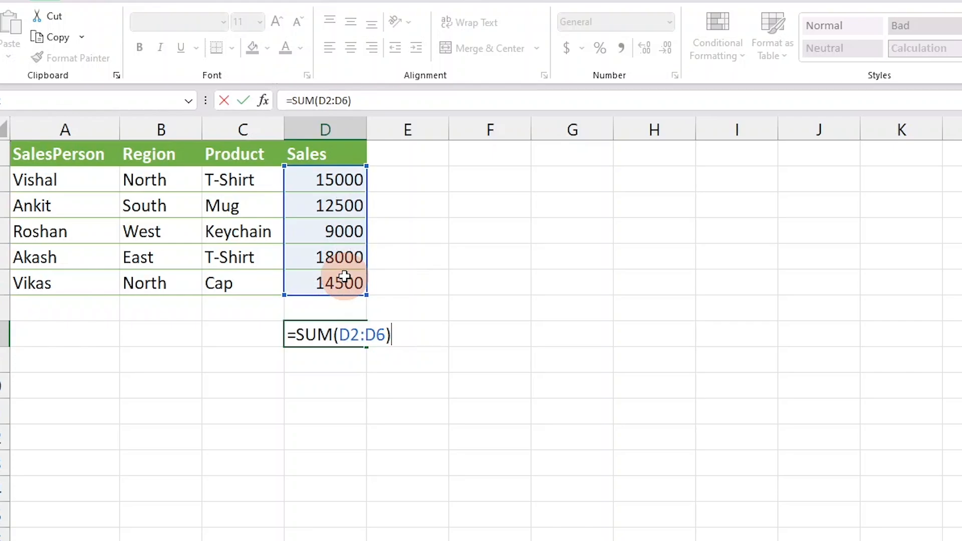
{"action": "key", "text": "Return"}
{"action": "left_click_drag", "start_coordinate": [333, 186], "coordinate": [334, 284]}
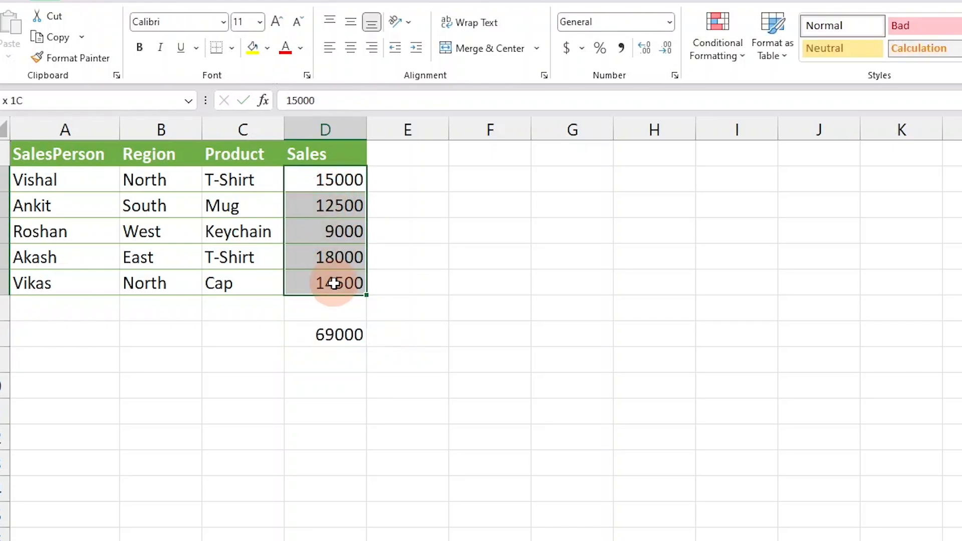
- Clear the SUM formula from cell D8
{"action": "left_click", "coordinate": [339, 333]}
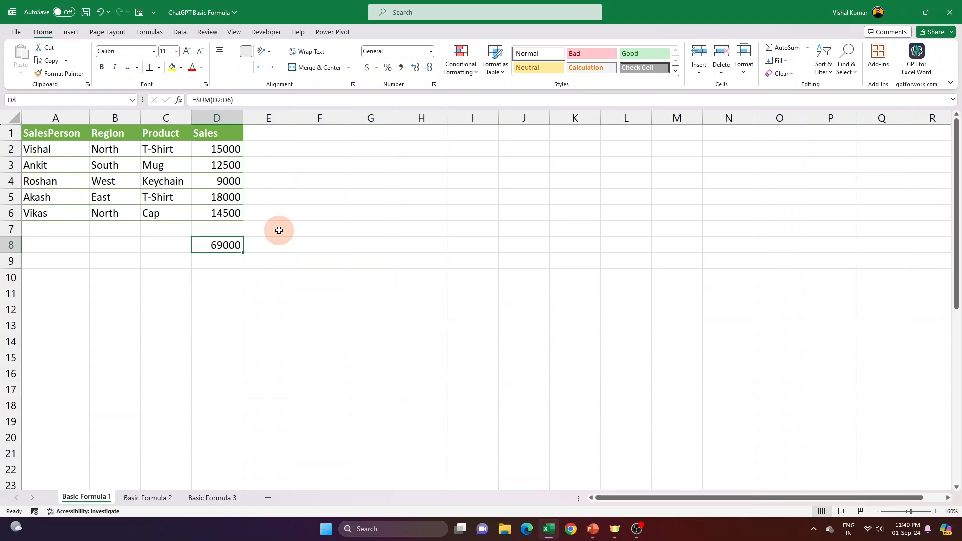
{"action": "key", "text": "Delete"}
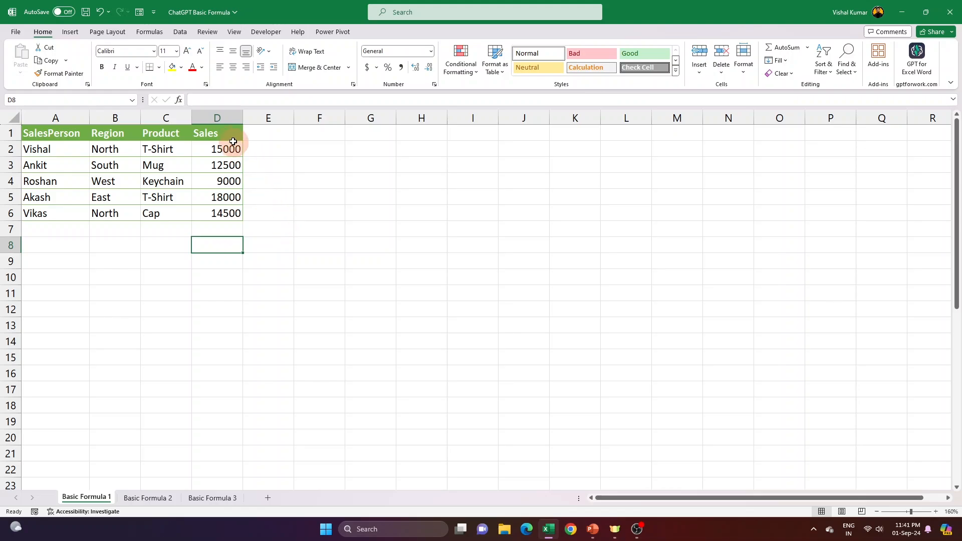
{"action": "left_click_drag", "start_coordinate": [229, 134], "coordinate": [229, 216]}
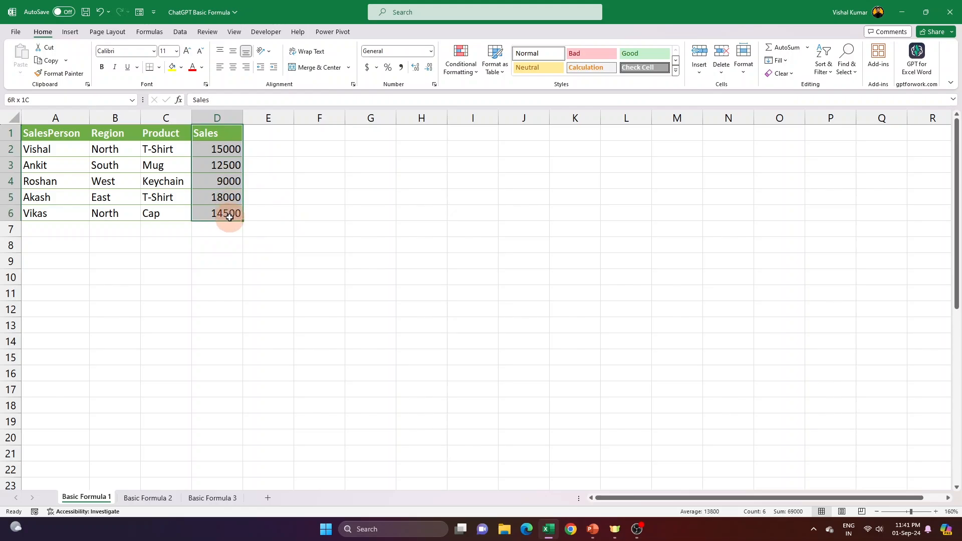
{"action": "left_click", "coordinate": [227, 214]}
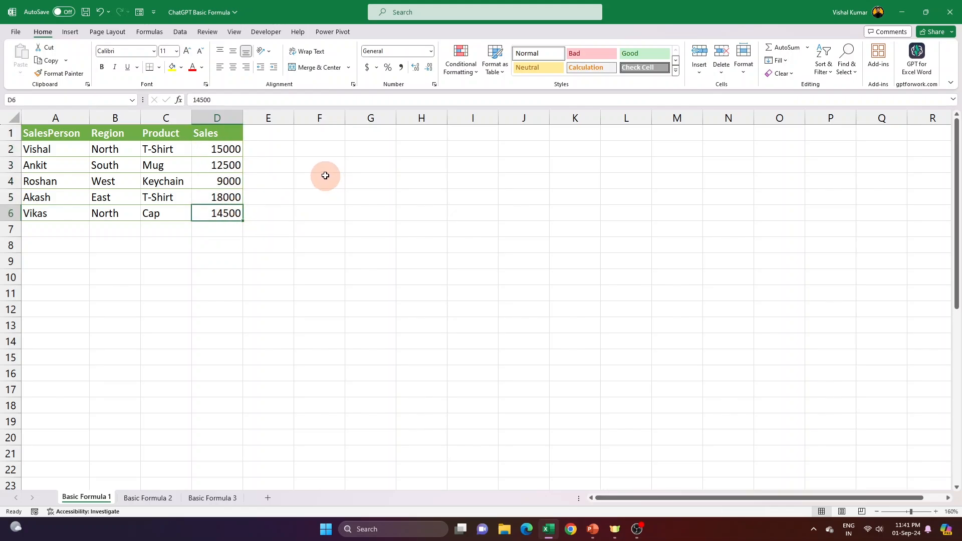
- Open ChatGPT in the browser, and return to Excel to identify the first and last Sales cells, D2 and D6
{"action": "left_click", "coordinate": [571, 531]}
{"action": "left_click", "coordinate": [401, 488]}
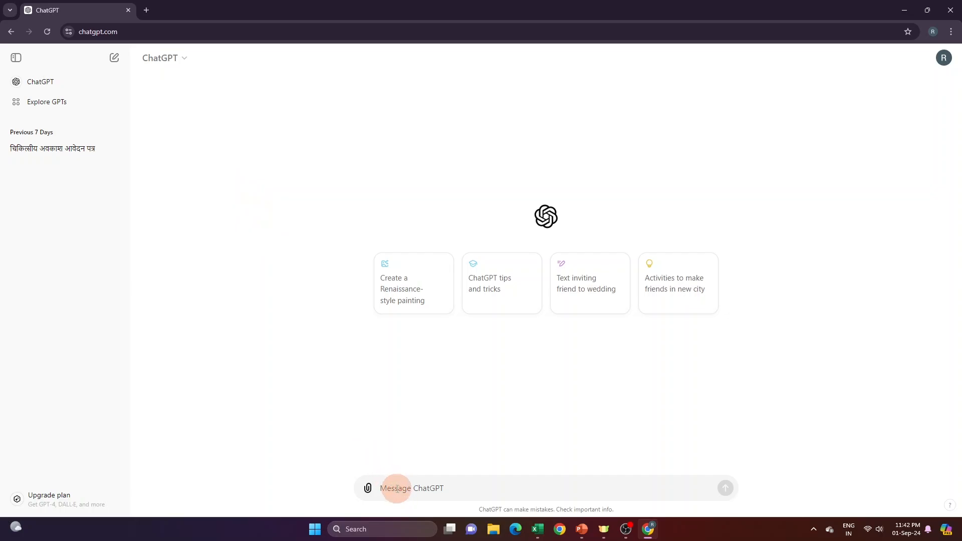
{"action": "key", "text": "alt+Tab"}
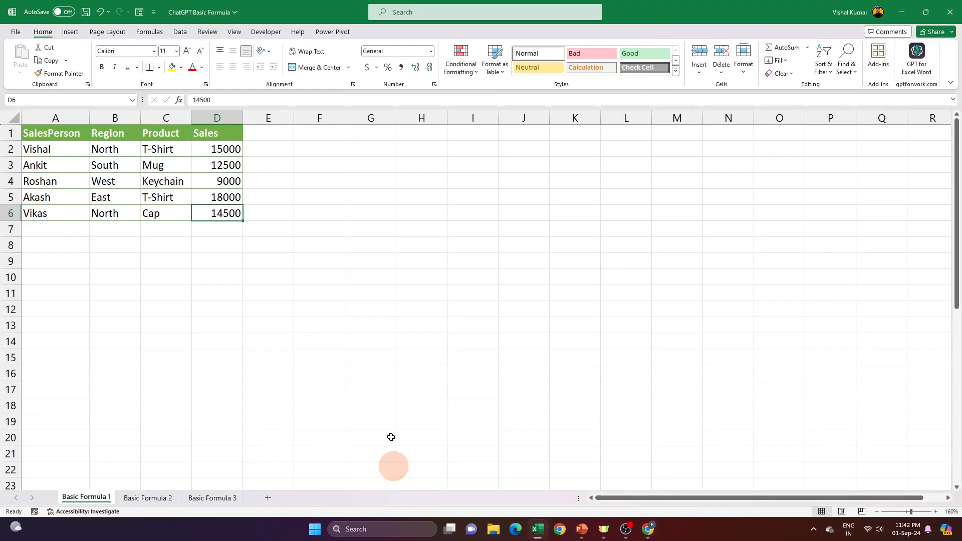
{"action": "left_click", "coordinate": [238, 150]}
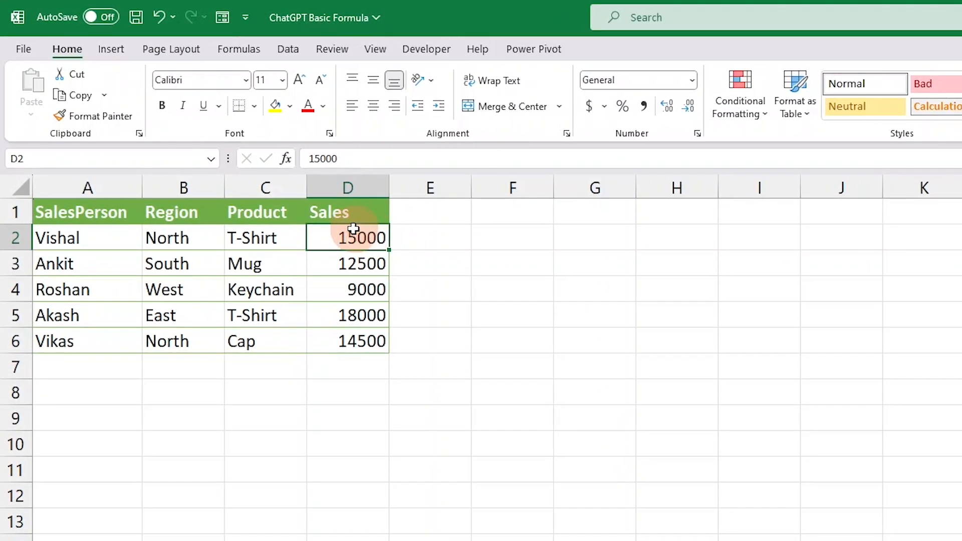
{"action": "left_click", "coordinate": [354, 340]}
{"action": "left_click", "coordinate": [354, 241]}
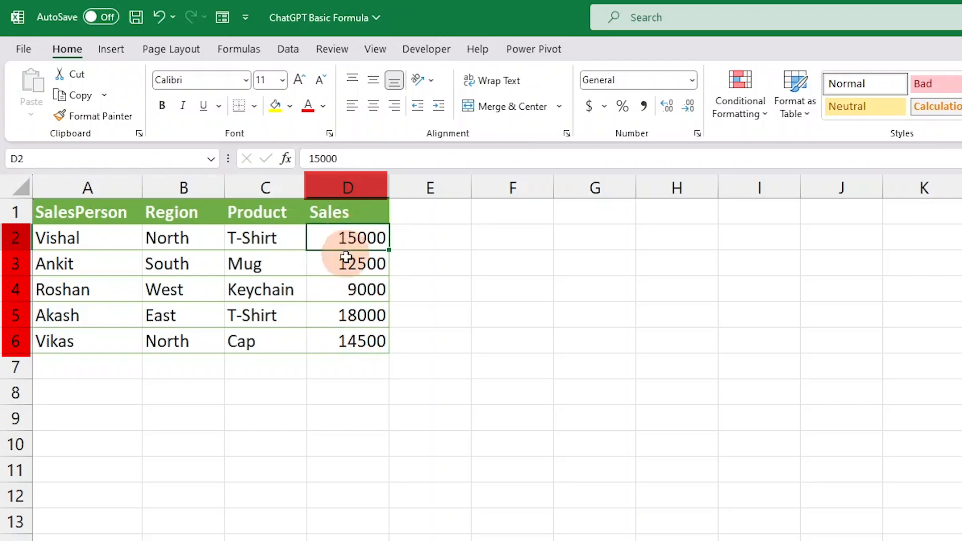
{"action": "left_click", "coordinate": [354, 344]}
{"action": "left_click", "coordinate": [361, 238]}
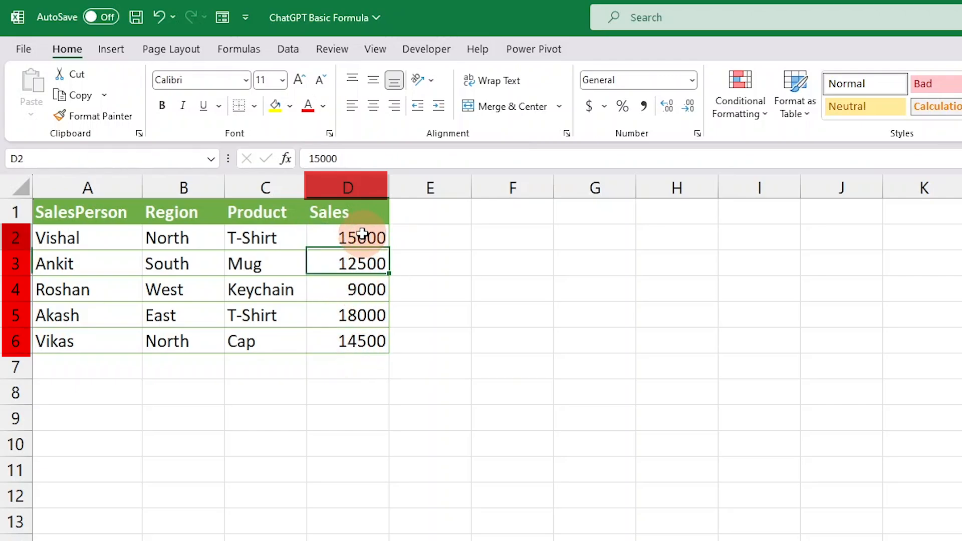
{"action": "left_click", "coordinate": [361, 340]}
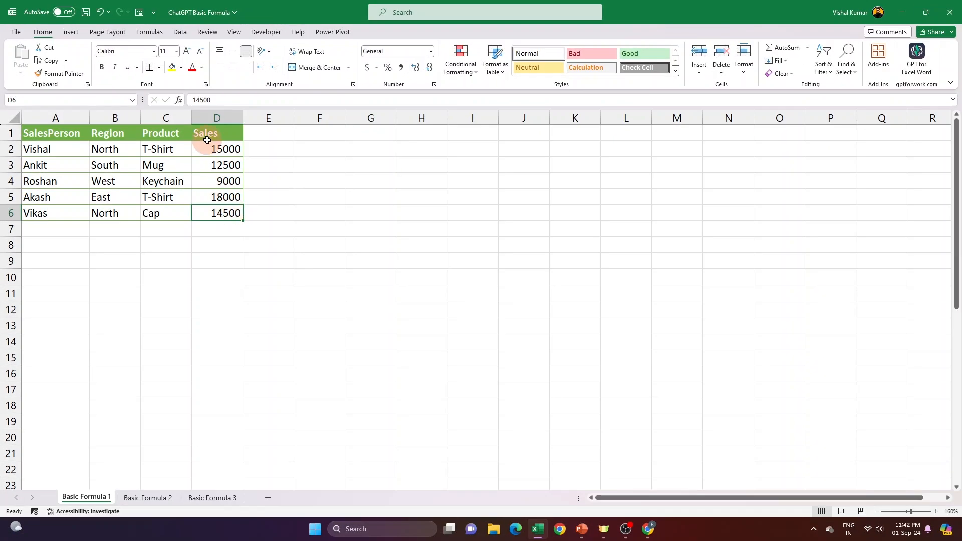
{"action": "left_click_drag", "start_coordinate": [226, 149], "coordinate": [227, 213]}
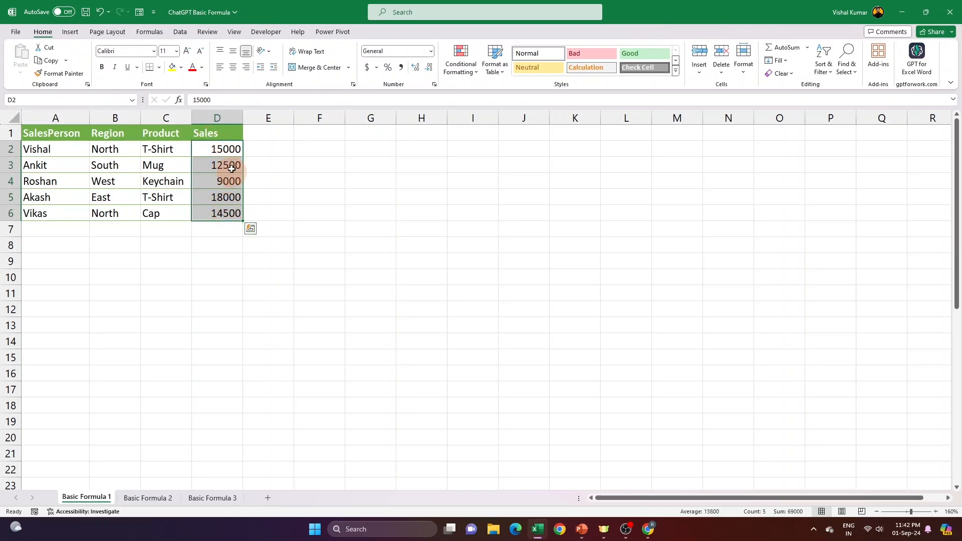
- Switch to ChatGPT and send the prompt "muhge excel me D2 se lekar D6 tak Total karna hai kya formula hoga"
{"action": "key", "text": "alt+Tab"}
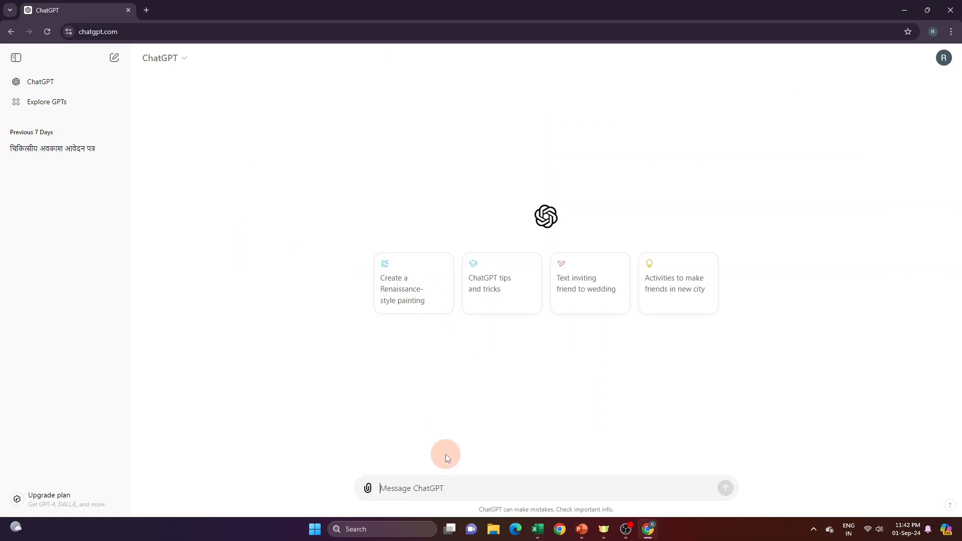
{"action": "type", "text": "muhge"}
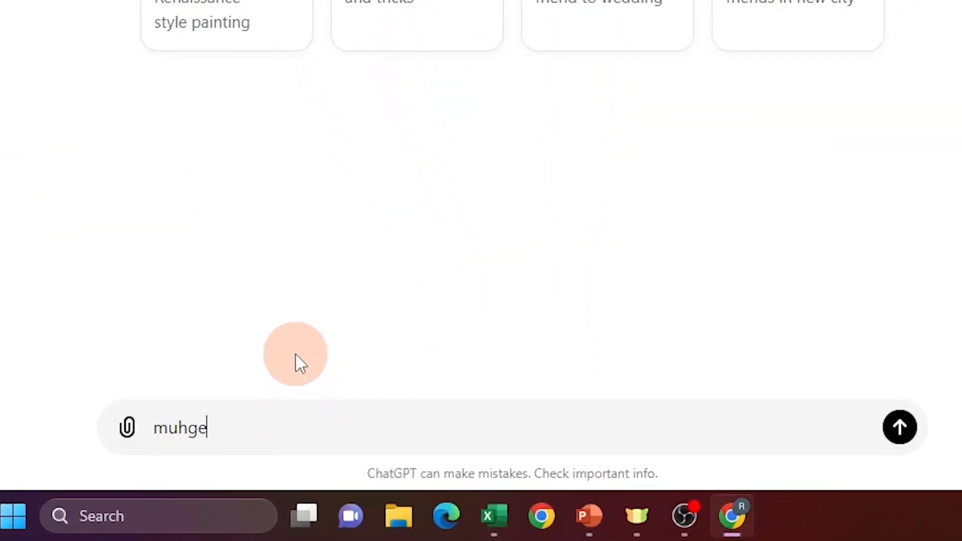
{"action": "type", "text": " excel me "}
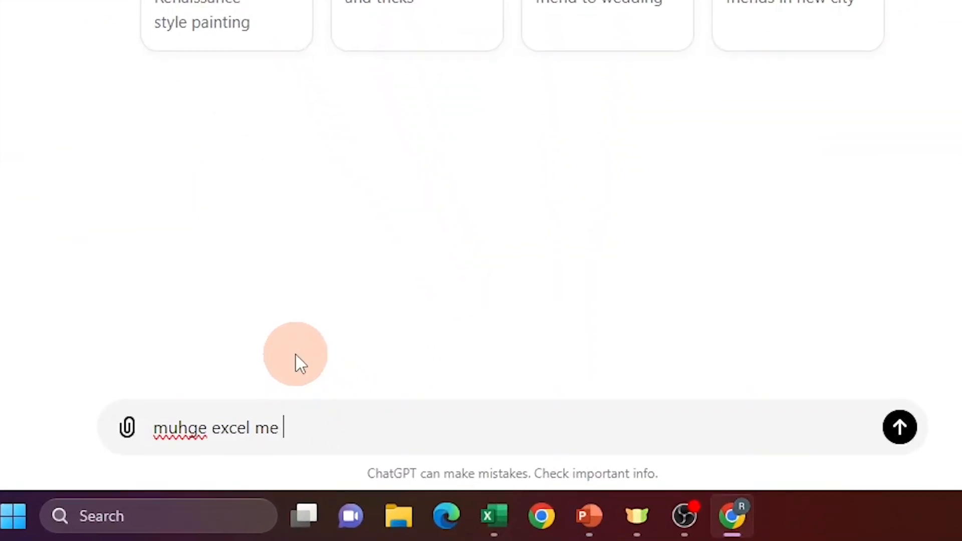
{"action": "type", "text": "D2 se lekar D"}
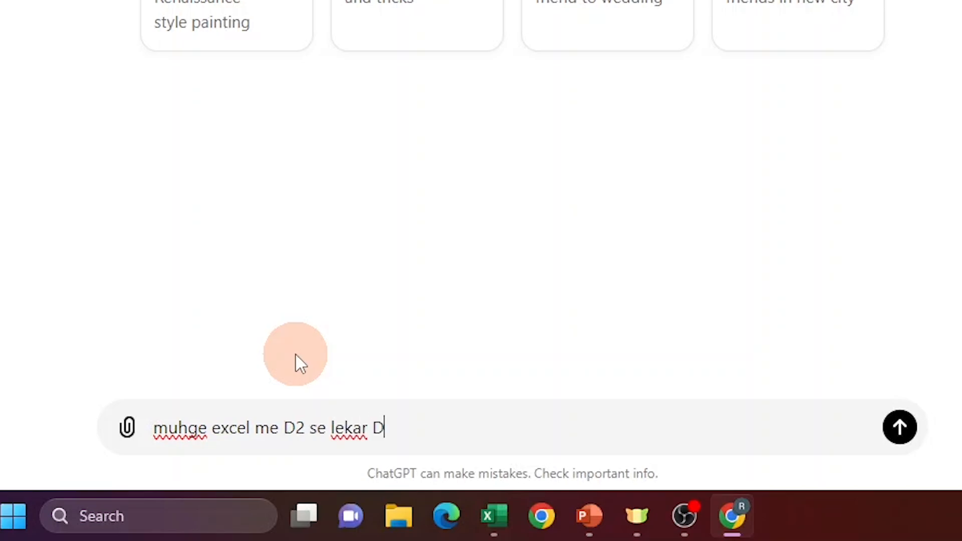
{"action": "type", "text": "6 tak Total karna hia ky"}
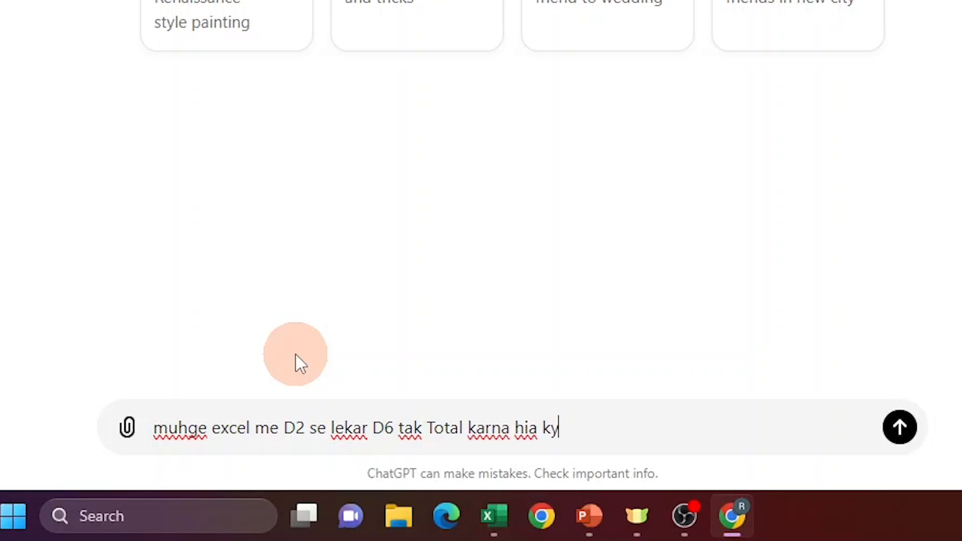
{"action": "key", "text": "BackSpace"}
{"action": "key", "text": "BackSpace"}
{"action": "key", "text": "BackSpace"}
{"action": "key", "text": "BackSpace"}
{"action": "key", "text": "BackSpace"}
{"action": "type", "text": "ai kya formula hoga"}
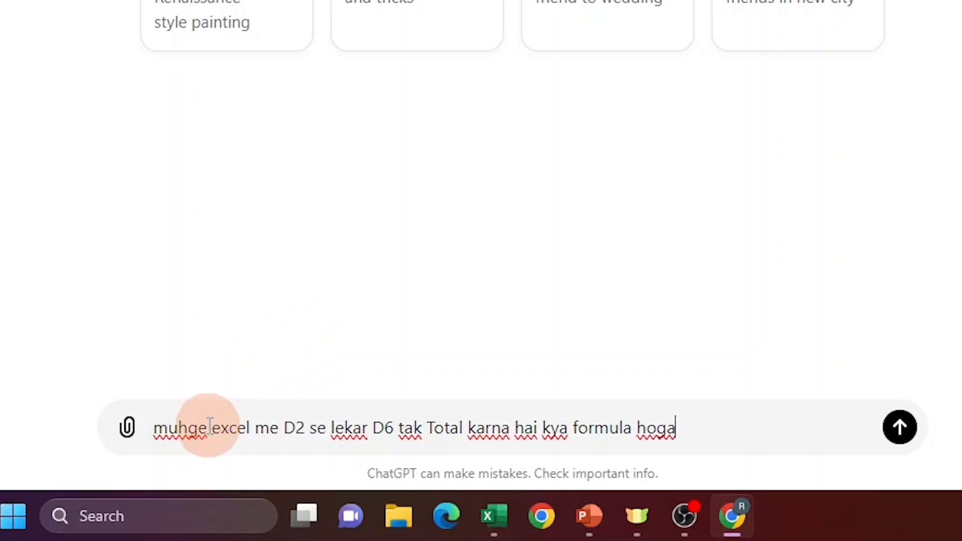
{"action": "left_click_drag", "start_coordinate": [158, 428], "coordinate": [777, 421]}
{"action": "left_click", "coordinate": [225, 428]}
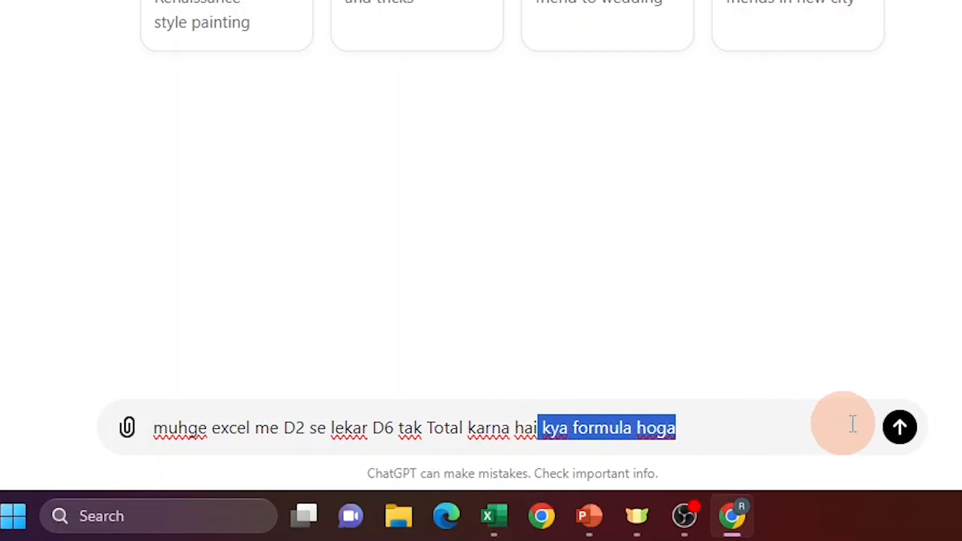
{"action": "left_click", "coordinate": [902, 434]}
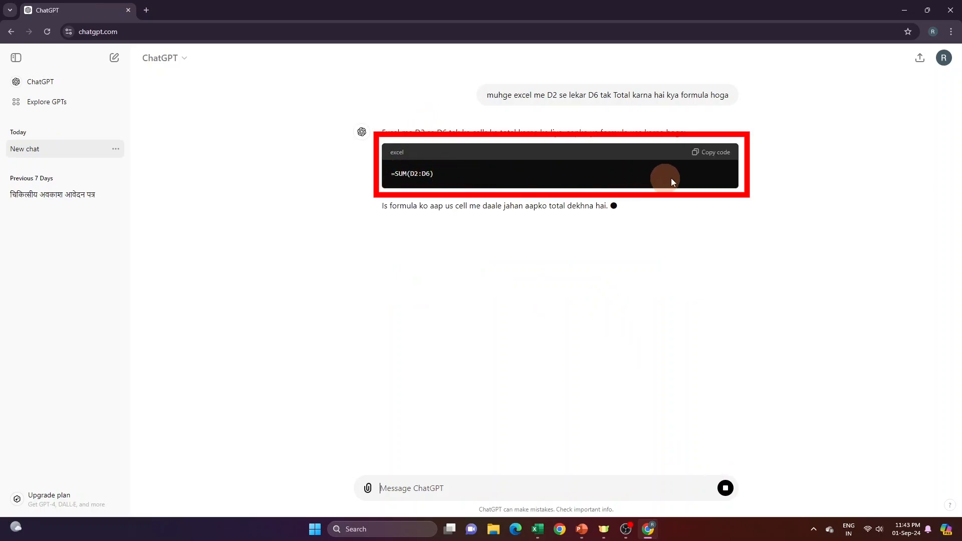
- Copy the =SUM(D2:D6) formula from ChatGPT's reply and paste it into cell D7 in Excel
{"action": "left_click", "coordinate": [724, 156]}
{"action": "key", "text": "alt+Tab"}
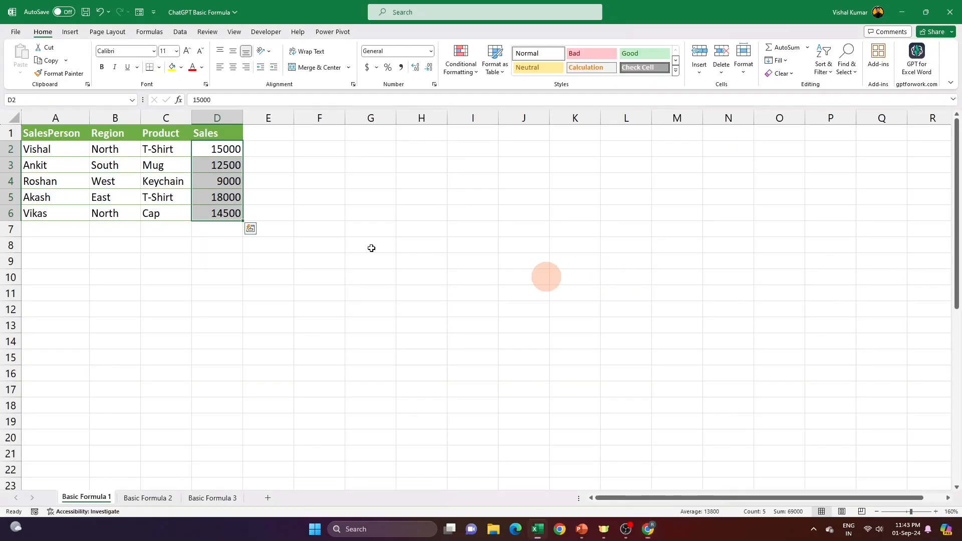
{"action": "left_click", "coordinate": [228, 229]}
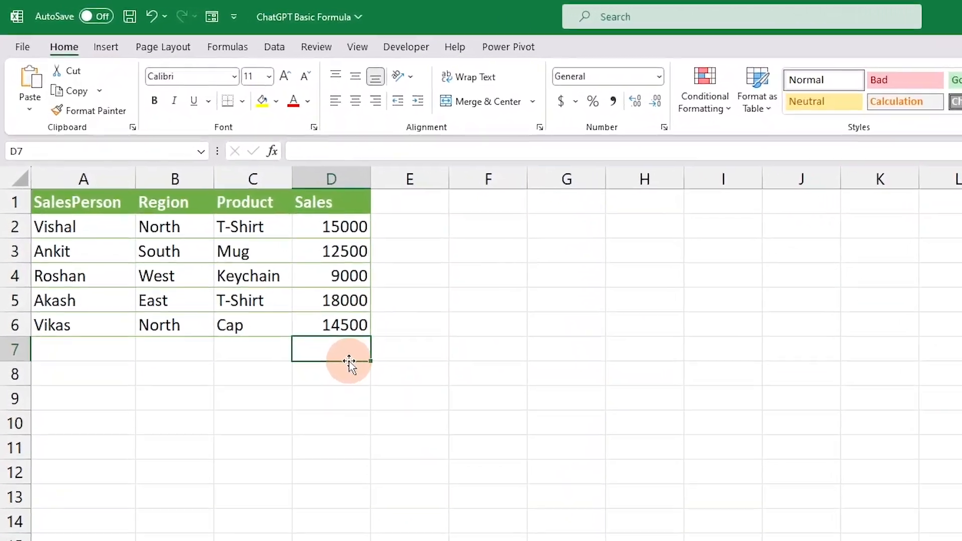
{"action": "key", "text": "ctrl+v"}
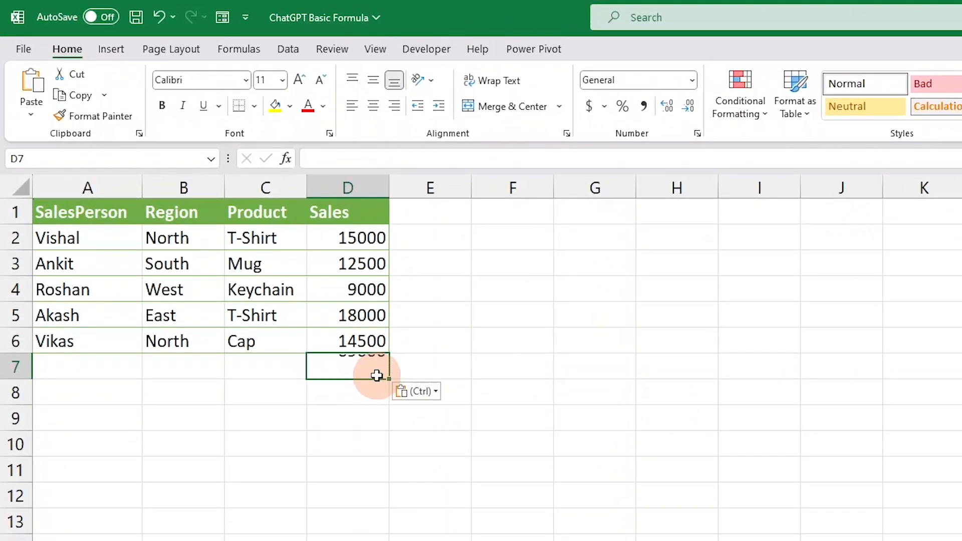
- Check the D7 formula against the Sales values in Excel, and review the cell references in the prompt sent to ChatGPT
{"action": "left_click_drag", "start_coordinate": [369, 231], "coordinate": [366, 381]}
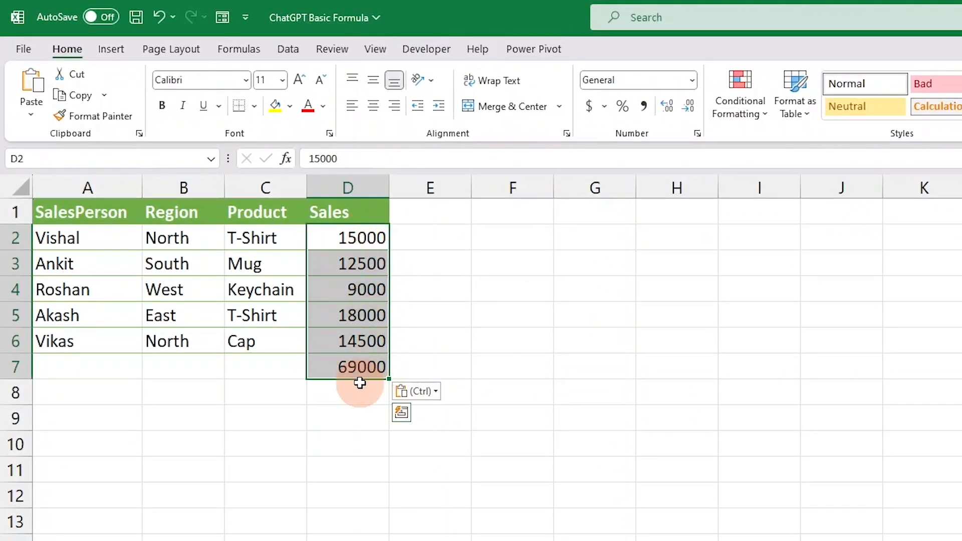
{"action": "left_click", "coordinate": [360, 363]}
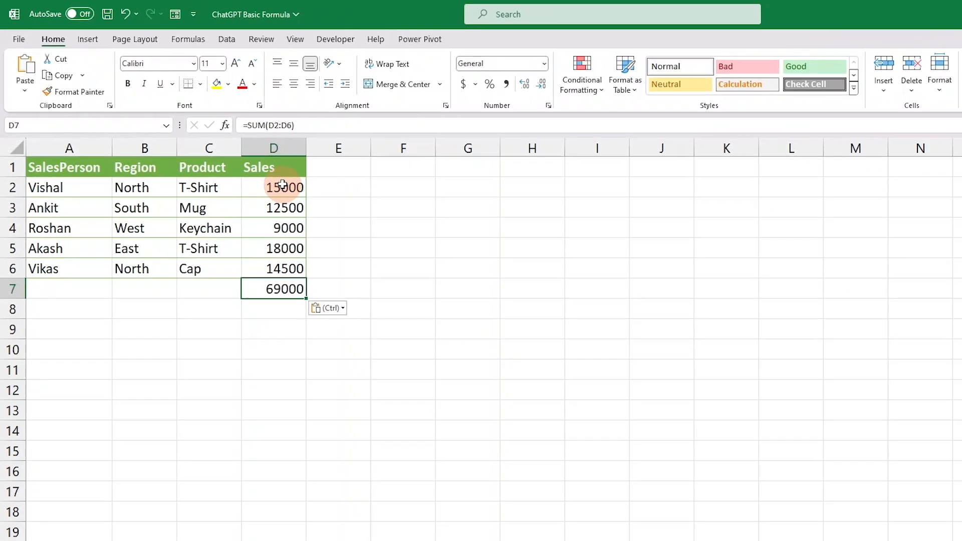
{"action": "left_click_drag", "start_coordinate": [360, 238], "coordinate": [361, 300]}
{"action": "left_click_drag", "start_coordinate": [226, 194], "coordinate": [226, 215]}
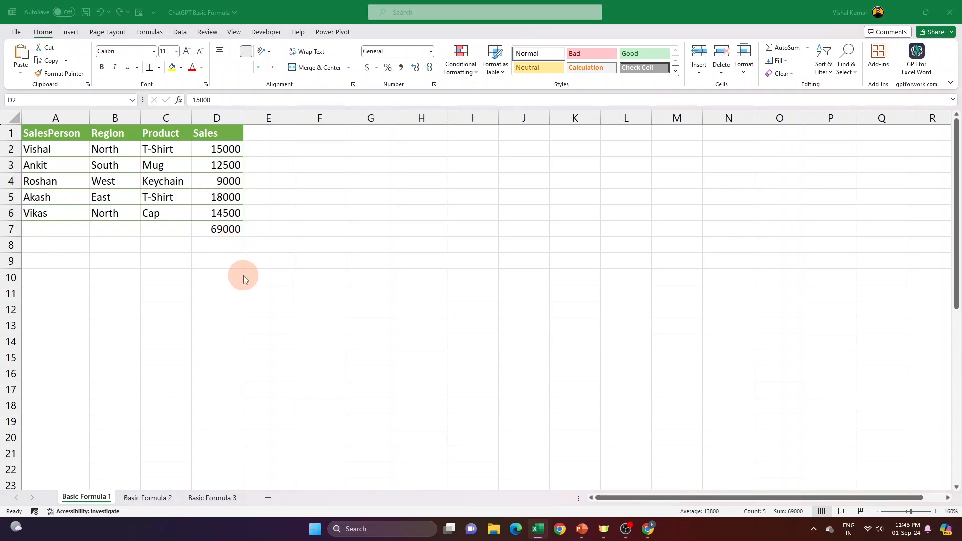
{"action": "key", "text": "alt+Tab"}
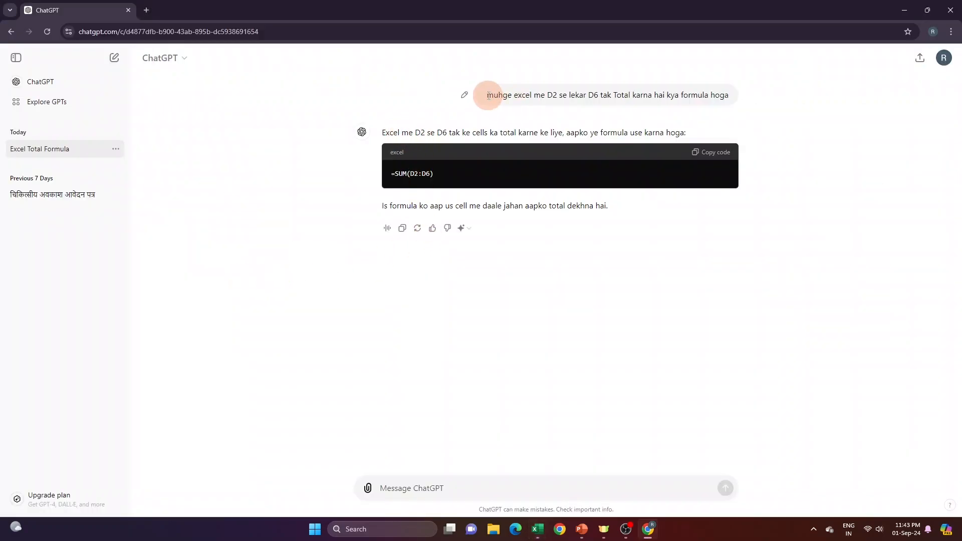
{"action": "left_click_drag", "start_coordinate": [487, 95], "coordinate": [727, 100]}
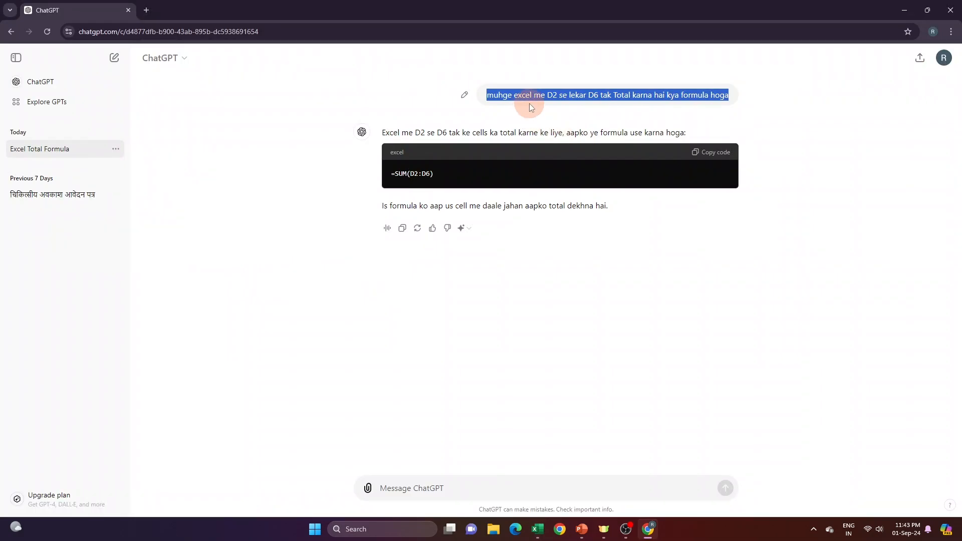
{"action": "left_click", "coordinate": [551, 96]}
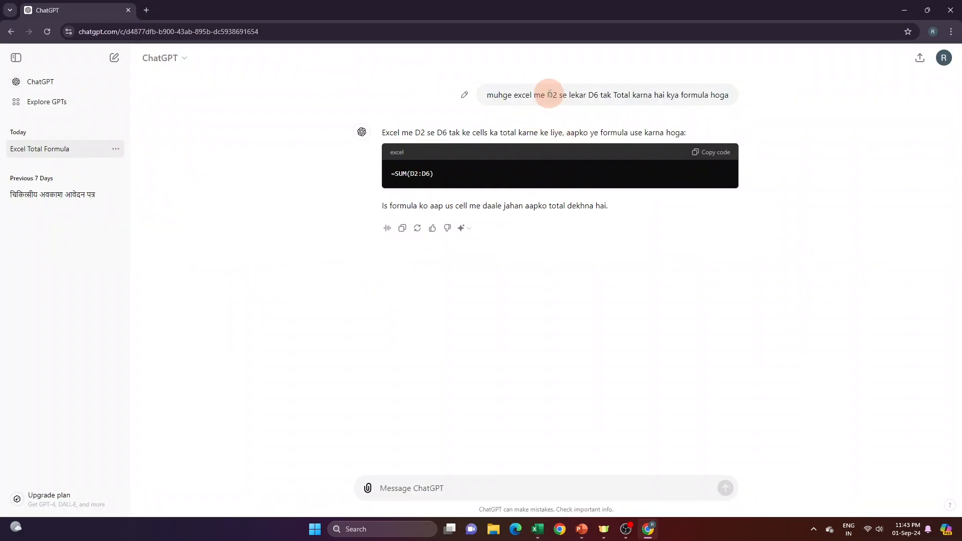
{"action": "left_click_drag", "start_coordinate": [589, 94], "coordinate": [611, 97]}
{"action": "left_click", "coordinate": [604, 124]}
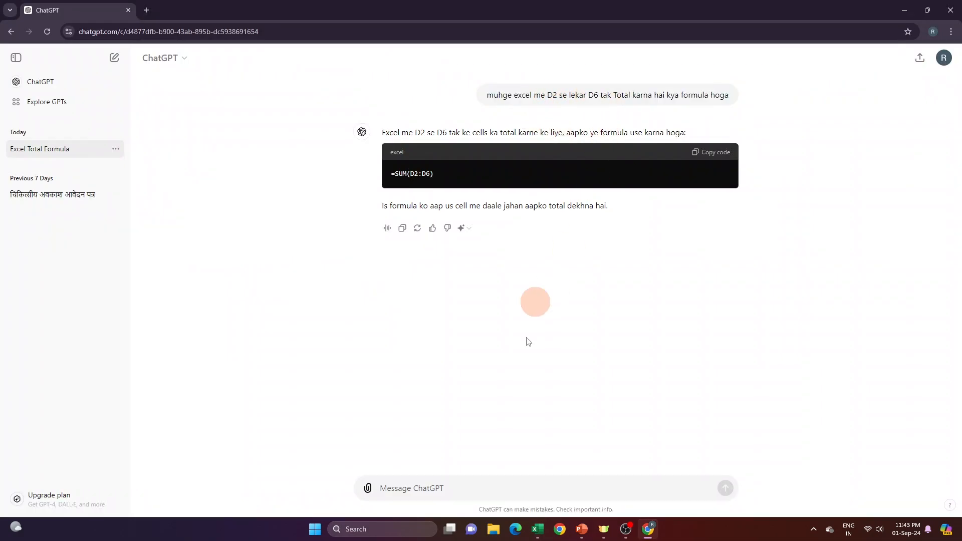
- Send ChatGPT the follow-up prompt "Average nikalne ke liye kya formula hoga"
{"action": "left_click", "coordinate": [438, 486]}
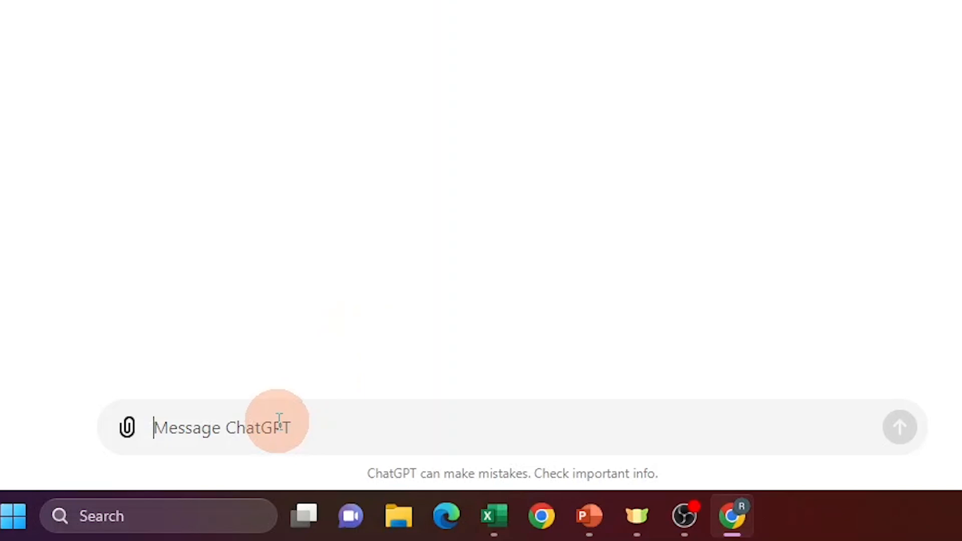
{"action": "type", "text": "A"}
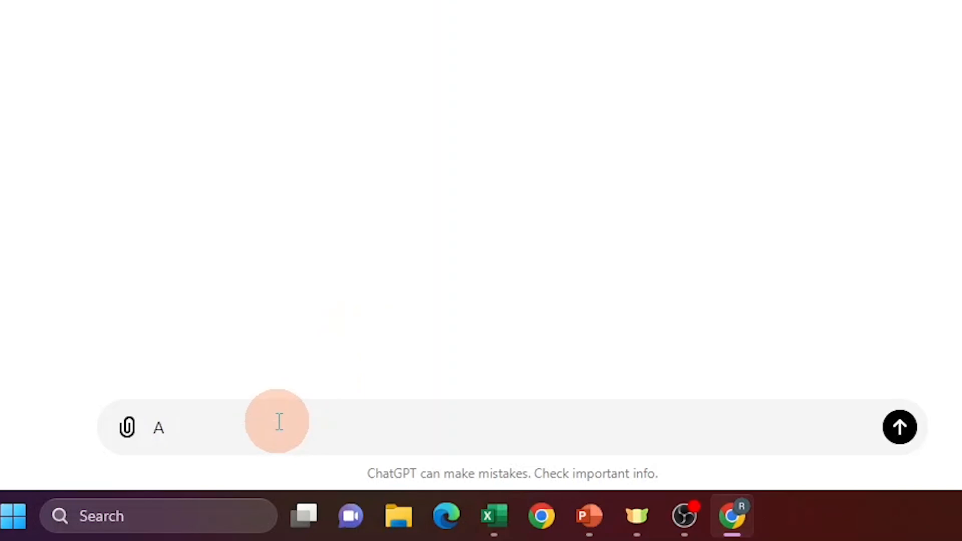
{"action": "type", "text": "verage nikalne"}
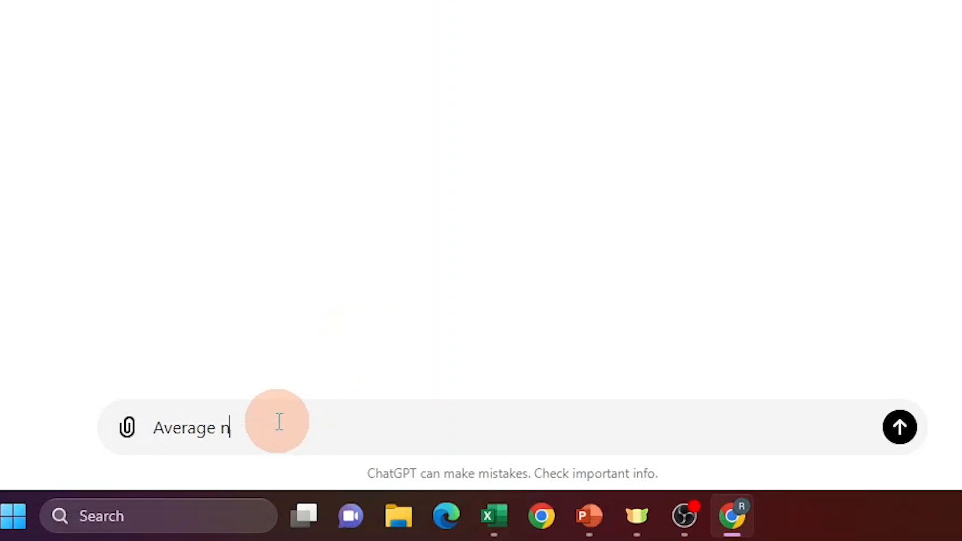
{"action": "key", "text": "BackSpace"}
{"action": "key", "text": "BackSpace"}
{"action": "type", "text": "ne ke liye kya formula hoga"}
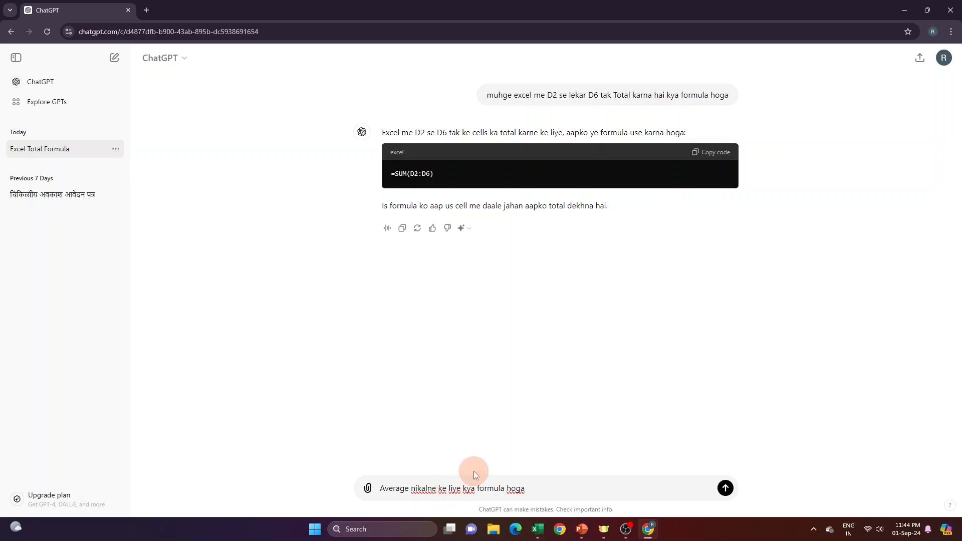
{"action": "left_click_drag", "start_coordinate": [546, 95], "coordinate": [605, 95]}
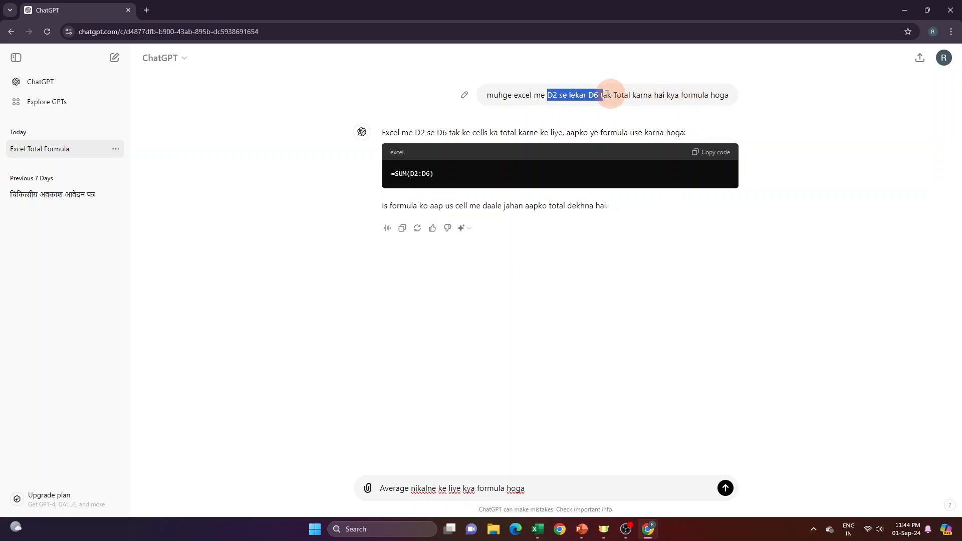
{"action": "left_click_drag", "start_coordinate": [615, 95], "coordinate": [726, 95]}
{"action": "left_click", "coordinate": [726, 95]}
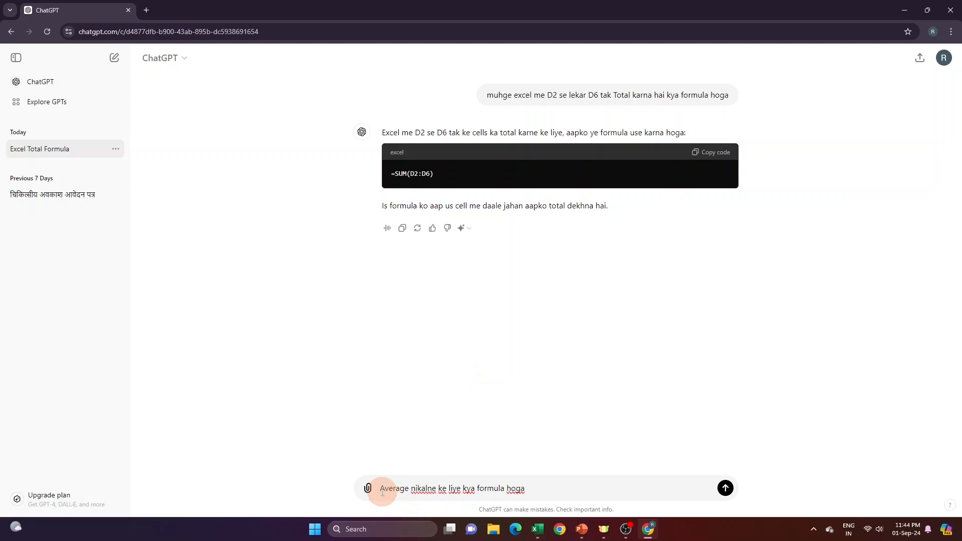
{"action": "left_click_drag", "start_coordinate": [382, 492], "coordinate": [569, 486]}
{"action": "left_click", "coordinate": [727, 491]}
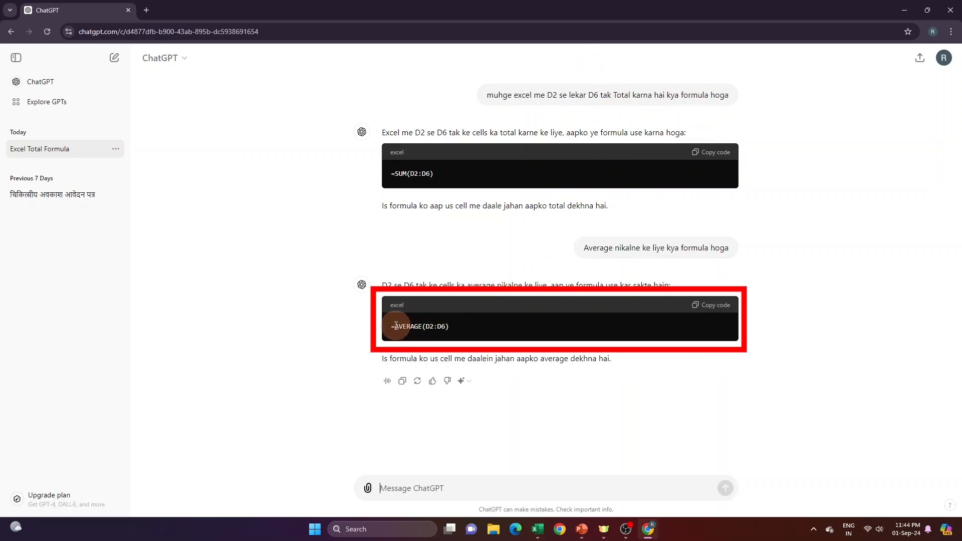
- Copy the =AVERAGE(D2:D6) formula from ChatGPT's reply and paste it into cell D8 in Excel
{"action": "left_click_drag", "start_coordinate": [386, 327], "coordinate": [528, 334]}
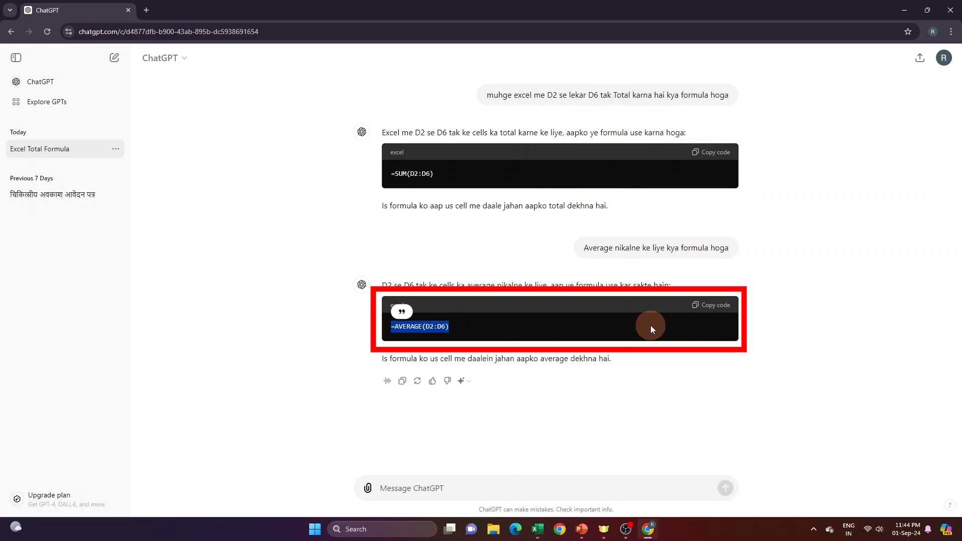
{"action": "left_click", "coordinate": [712, 307]}
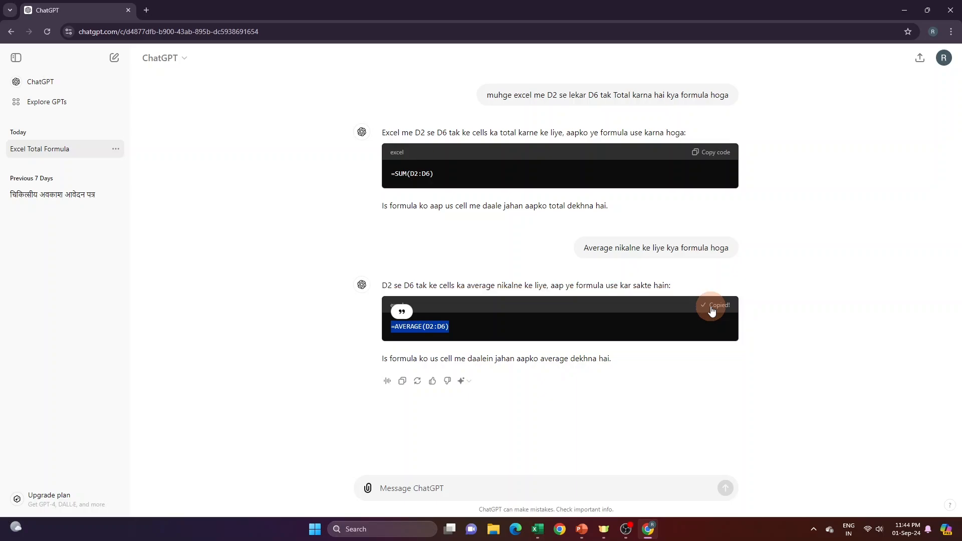
{"action": "key", "text": "alt+Tab"}
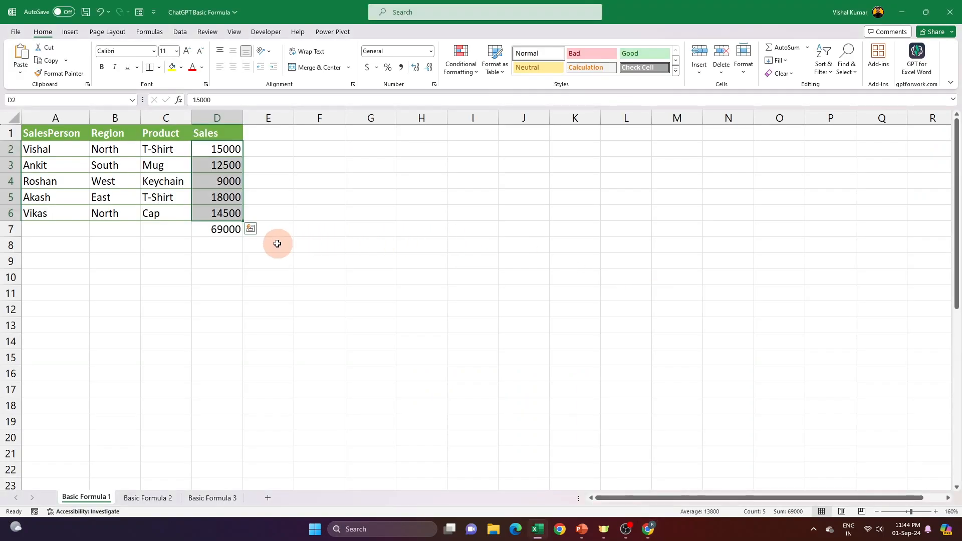
{"action": "left_click", "coordinate": [230, 249]}
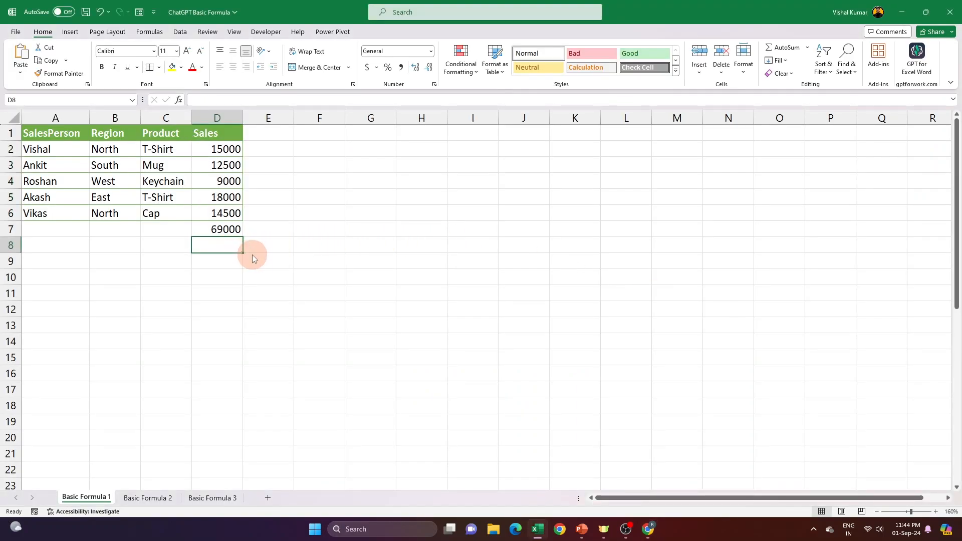
{"action": "key", "text": "ctrl+v"}
- Label the result rows by entering "Average" in C8 and "Total" in C7
{"action": "left_click", "coordinate": [169, 247]}
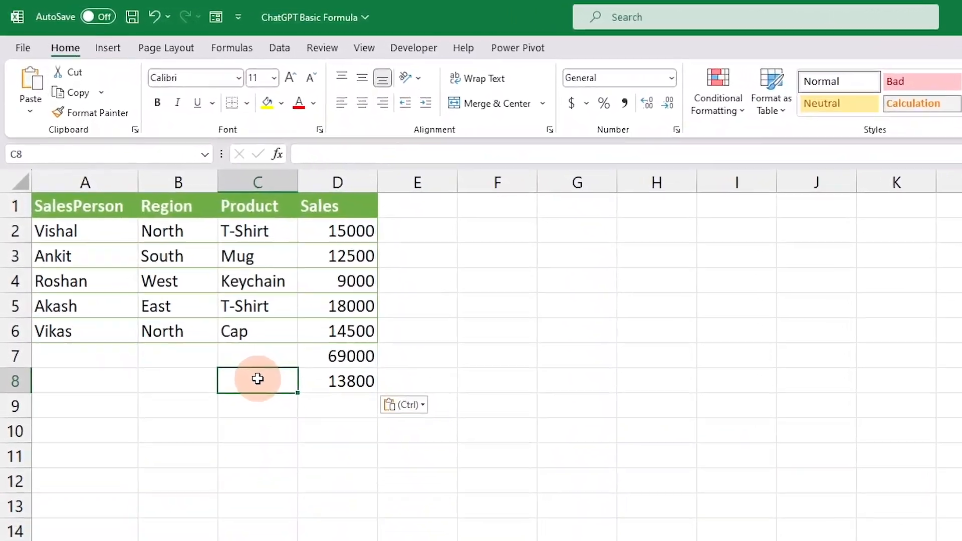
{"action": "type", "text": "Average"}
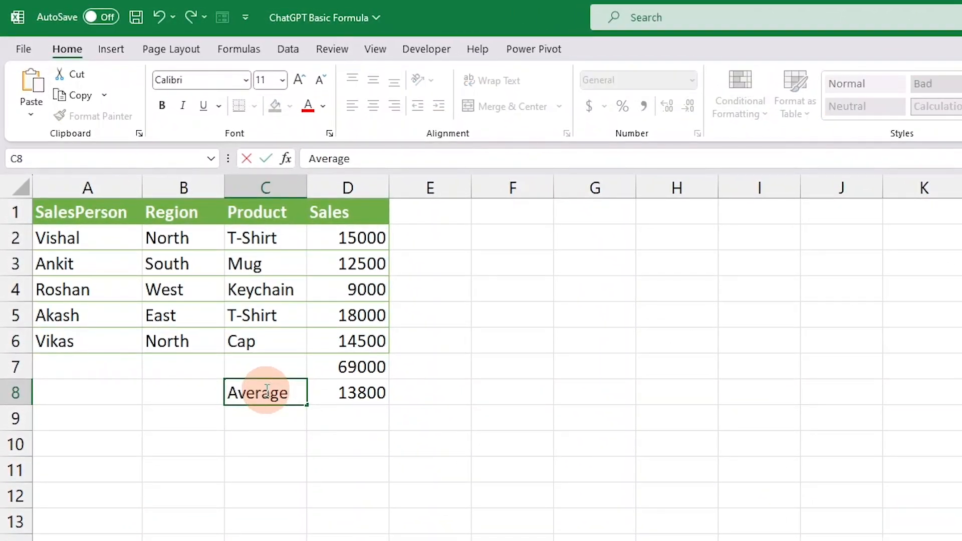
{"action": "key", "text": "Up"}
{"action": "type", "text": "Total"}
{"action": "key", "text": "Return"}
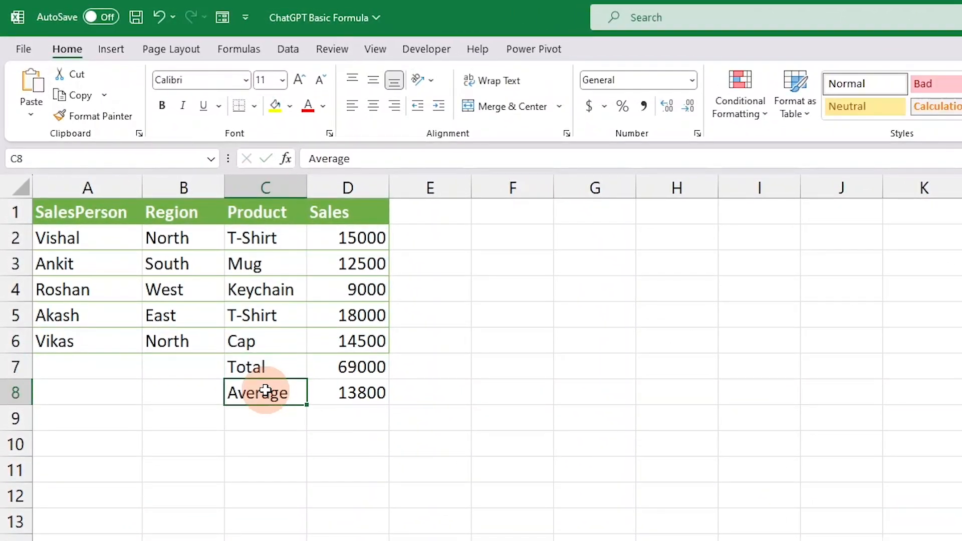
{"action": "key", "text": "Return"}
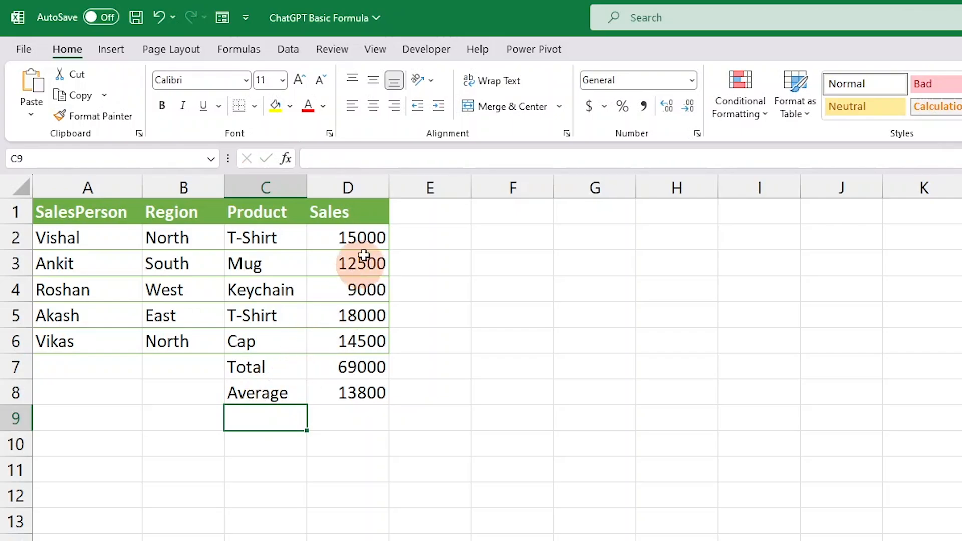
- Check the Sales range D2:D6, then switch to ChatGPT and send the prompt "sabse highest value kaise nikale"
{"action": "left_click_drag", "start_coordinate": [368, 250], "coordinate": [375, 331]}
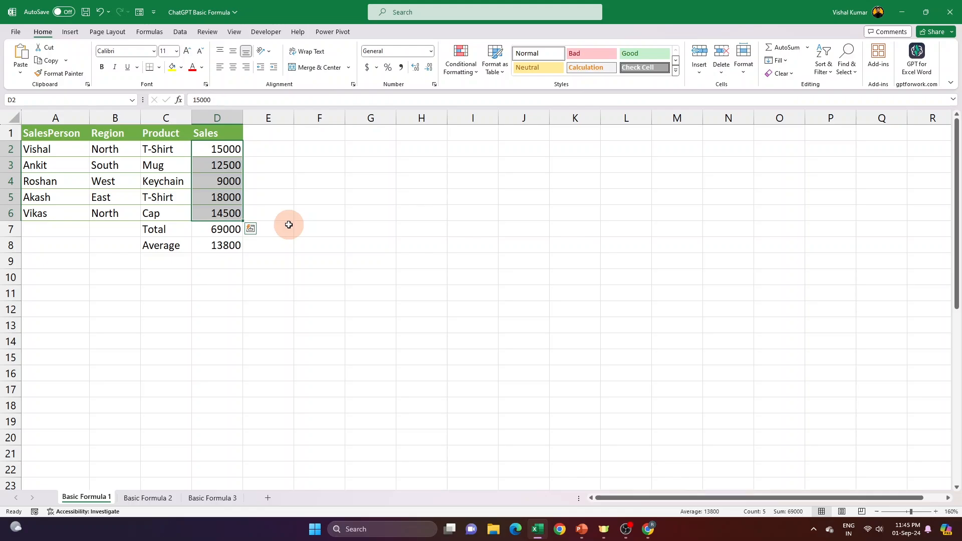
{"action": "key", "text": "alt+Tab"}
{"action": "left_click", "coordinate": [419, 480]}
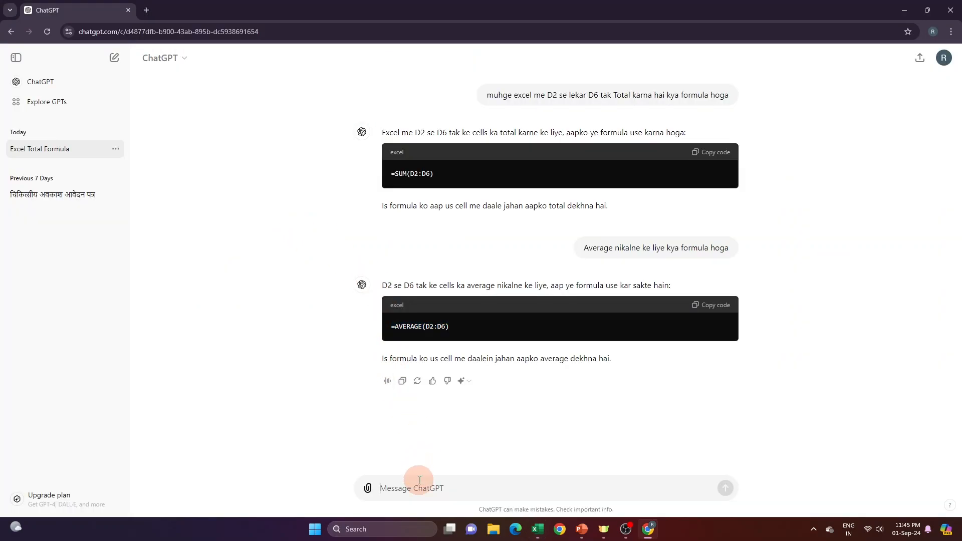
{"action": "type", "text": "sabh"}
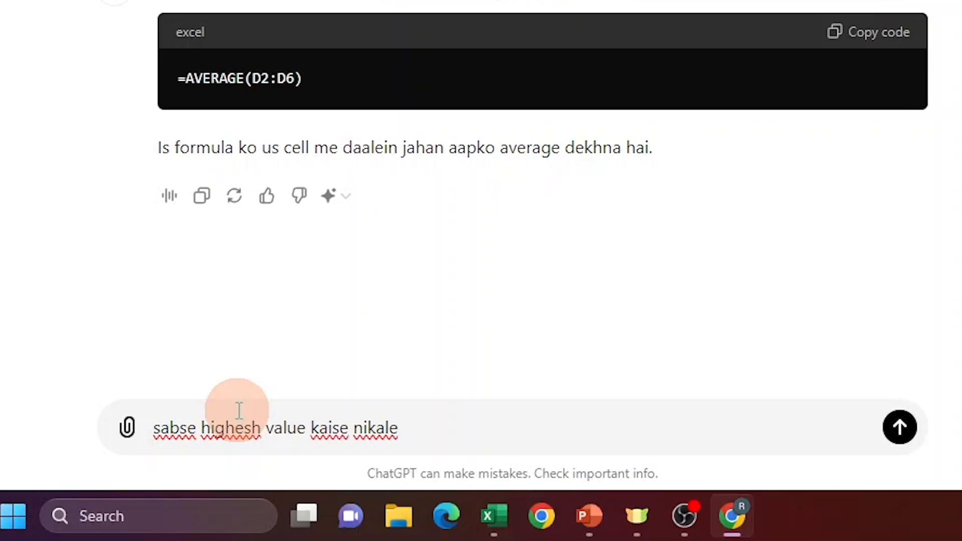
{"action": "left_click", "coordinate": [260, 427]}
{"action": "key", "text": "BackSpace"}
{"action": "type", "text": "t"}
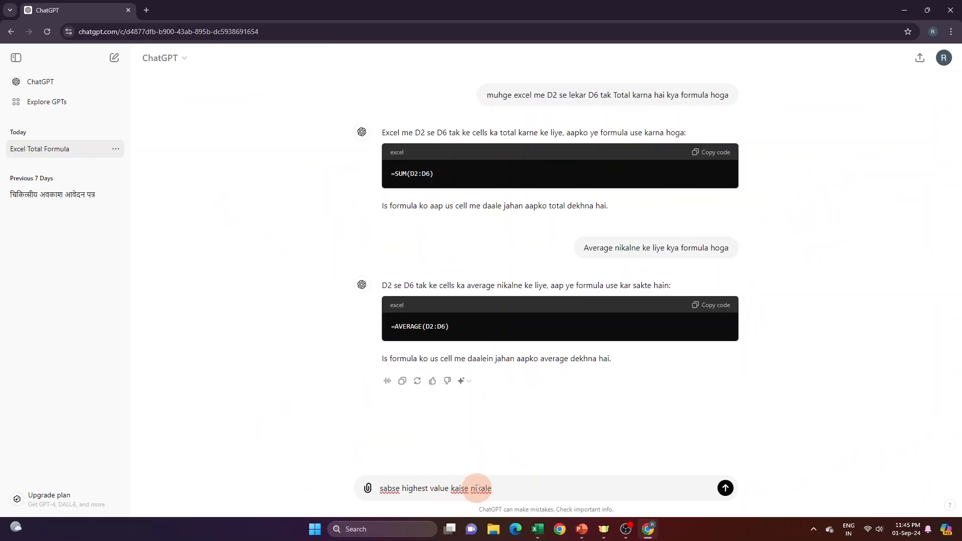
{"action": "left_click", "coordinate": [725, 489]}
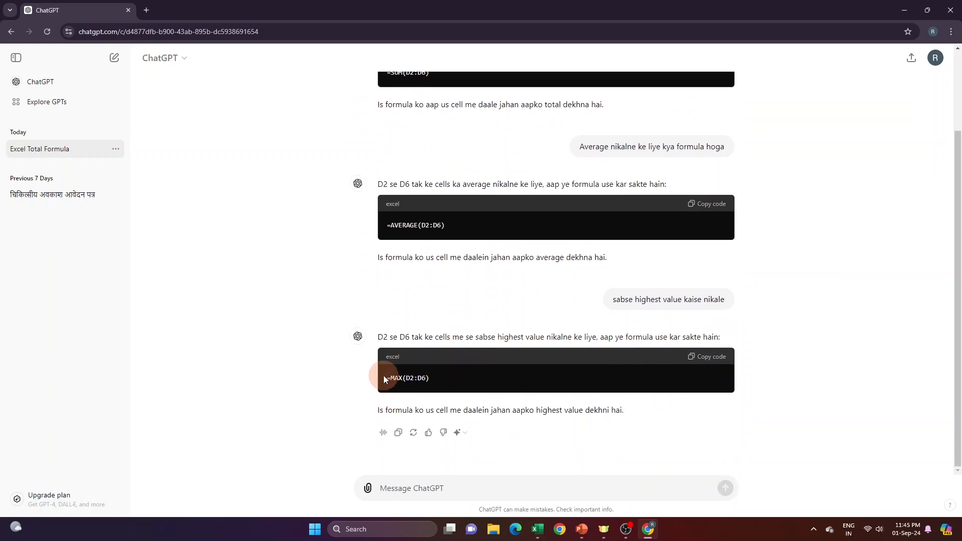
- Copy the =MAX(D2:D6) formula from ChatGPT's reply and paste it into cell D9 in Excel
{"action": "left_click_drag", "start_coordinate": [384, 376], "coordinate": [446, 378]}
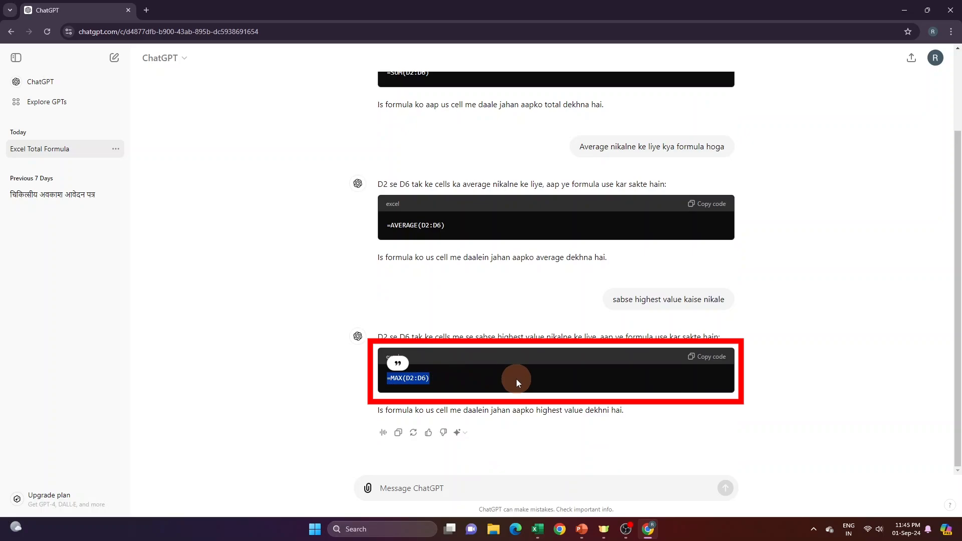
{"action": "key", "text": "alt+Tab"}
{"action": "left_click", "coordinate": [211, 261]}
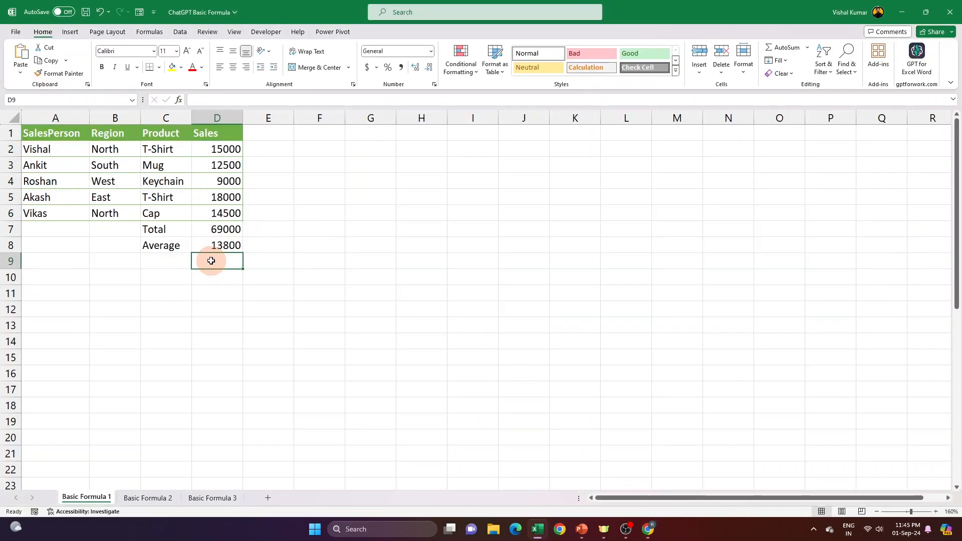
{"action": "key", "text": "ctrl+v"}
- Enter the label "Max Val" in cell C9 beside the maximum formula
{"action": "left_click", "coordinate": [179, 257]}
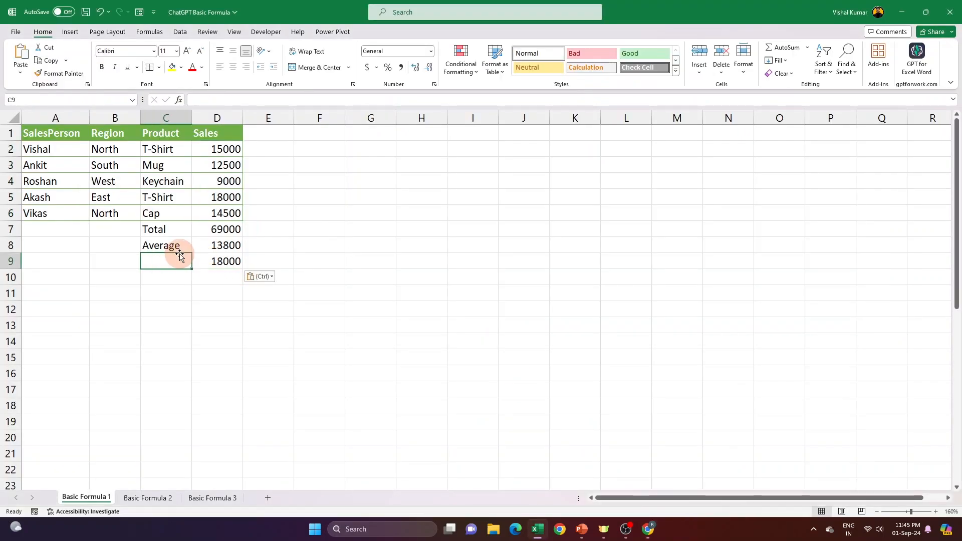
{"action": "type", "text": "Max"}
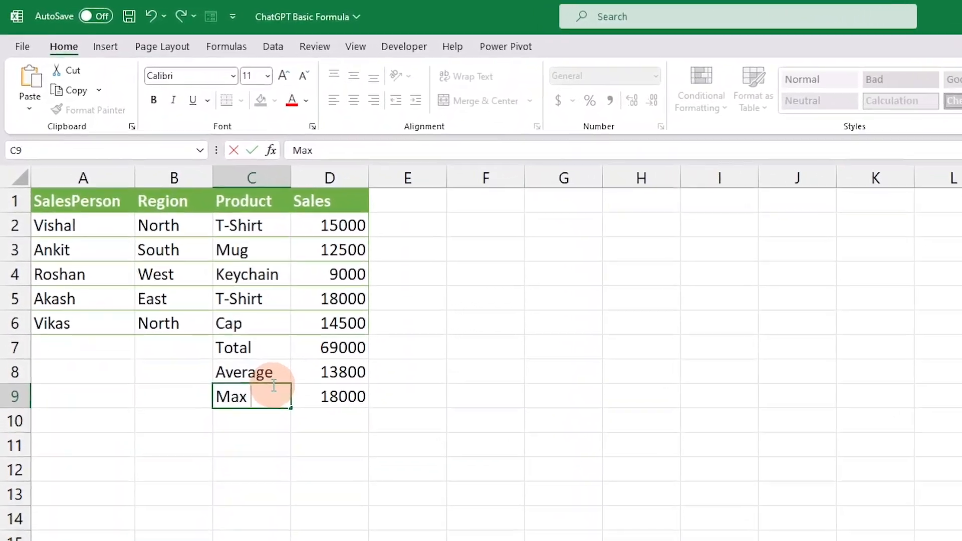
{"action": "type", "text": " Val"}
{"action": "key", "text": "Return"}
- Compare the Sales values in D2:D6 with the maximum, average and total results below them
{"action": "left_click_drag", "start_coordinate": [346, 314], "coordinate": [275, 320]}
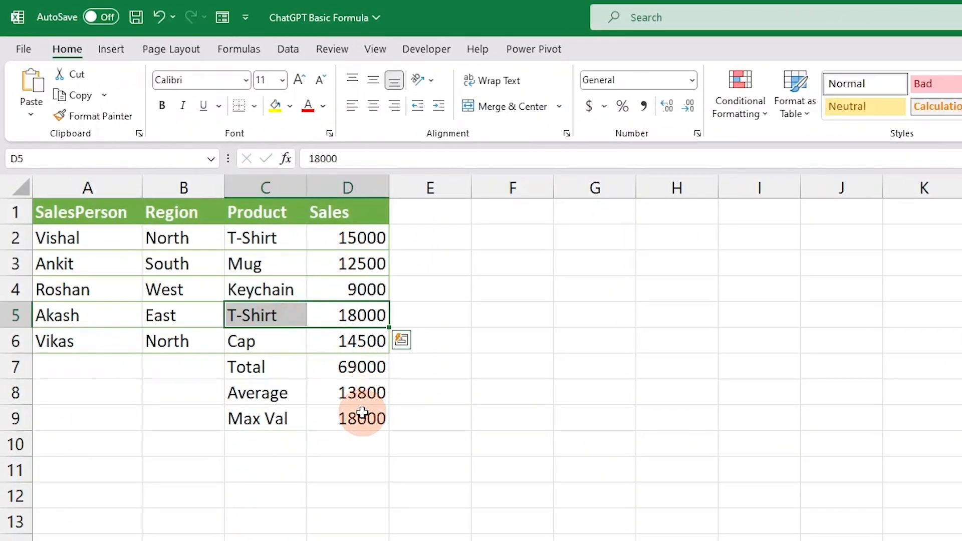
{"action": "left_click_drag", "start_coordinate": [289, 242], "coordinate": [371, 337]}
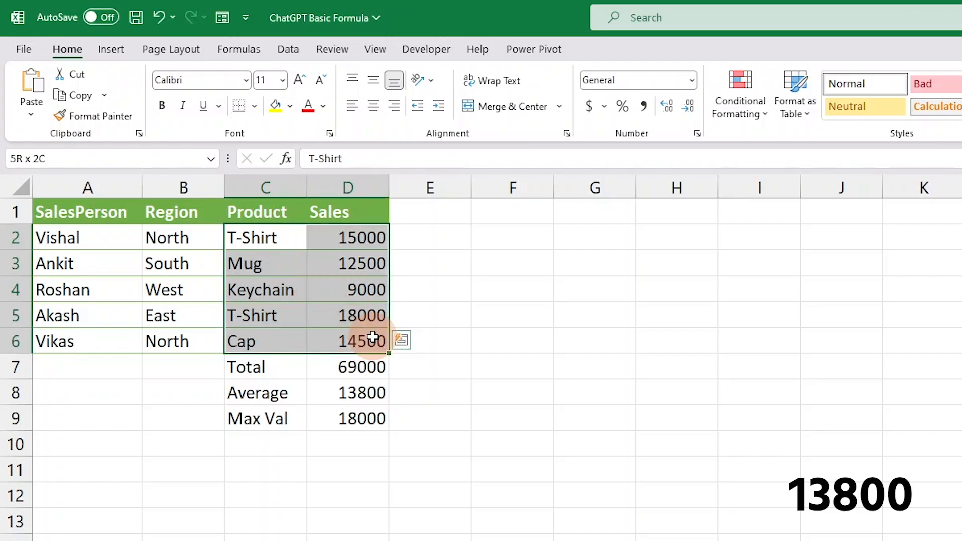
{"action": "left_click", "coordinate": [361, 391]}
{"action": "left_click_drag", "start_coordinate": [356, 238], "coordinate": [365, 346]}
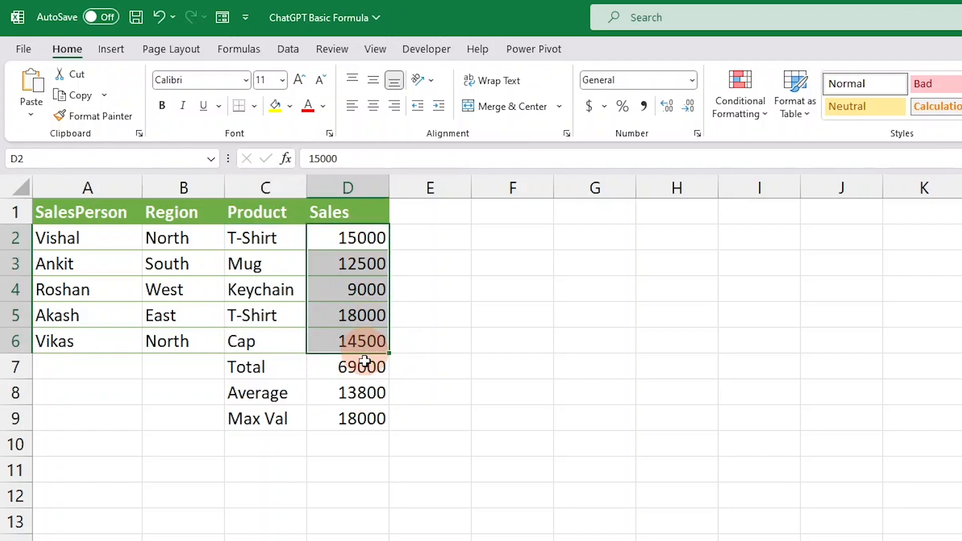
{"action": "left_click", "coordinate": [365, 366]}
- Make the Total, Average and Max Val labels and results in C7:D9 bold
{"action": "left_click_drag", "start_coordinate": [300, 368], "coordinate": [357, 422]}
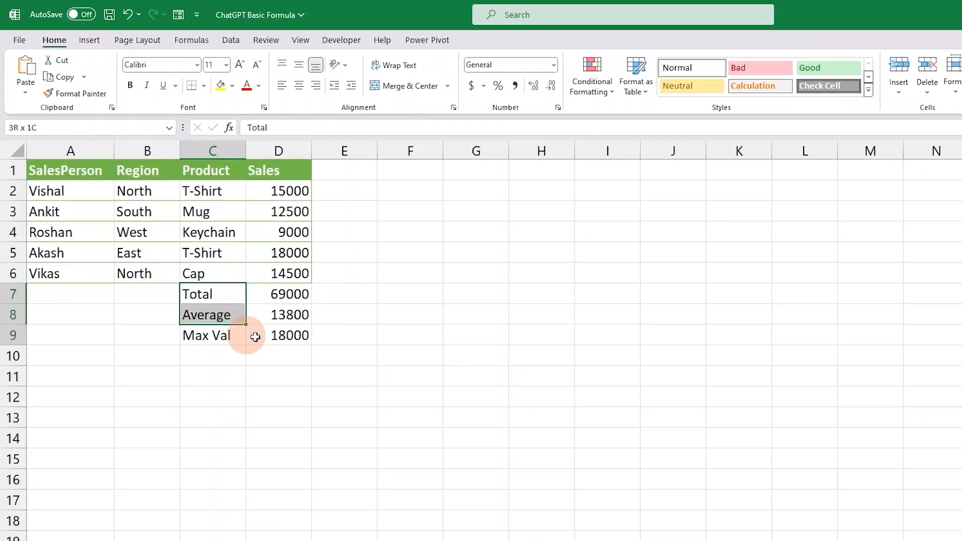
{"action": "key", "text": "ctrl+b"}
{"action": "left_click", "coordinate": [289, 243]}
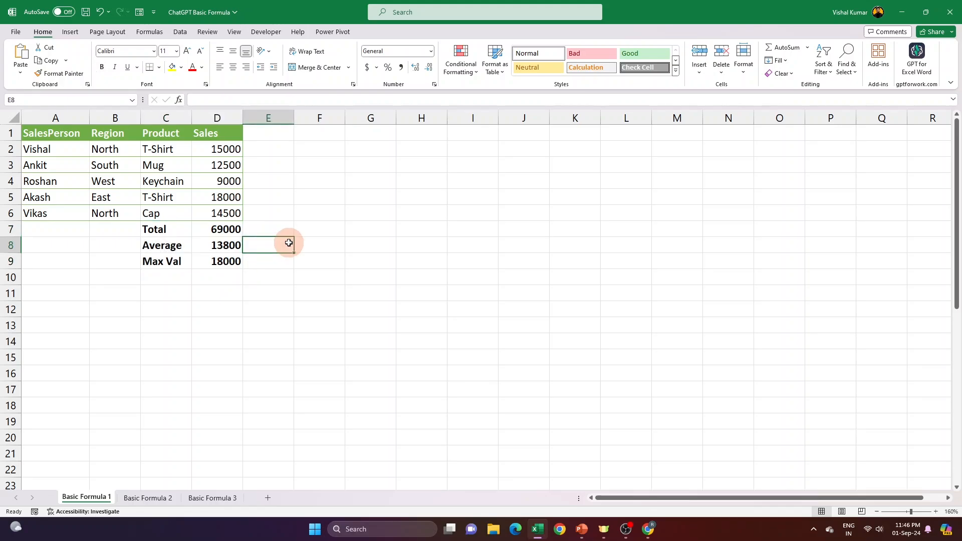
- Open the Basic Formula 2 sheet and examine how each First Name and Last Name pair matches the empty Full Name column
{"action": "left_click", "coordinate": [155, 503]}
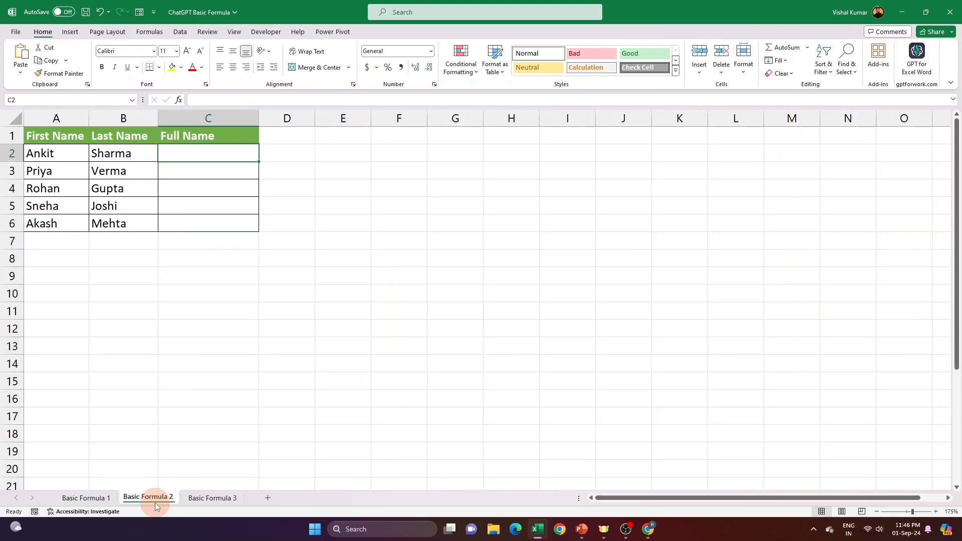
{"action": "left_click", "coordinate": [73, 118]}
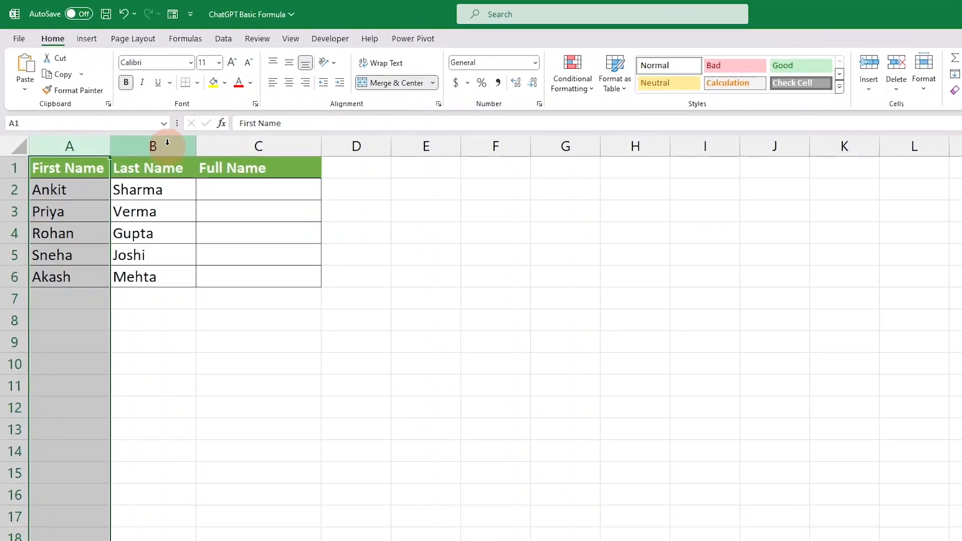
{"action": "left_click", "coordinate": [135, 115]}
{"action": "left_click_drag", "start_coordinate": [80, 236], "coordinate": [185, 237]}
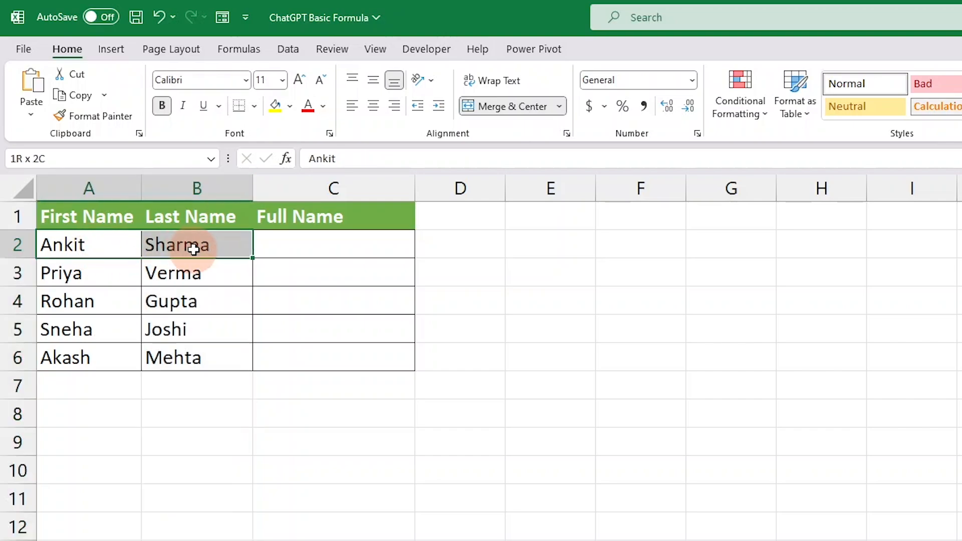
{"action": "left_click", "coordinate": [333, 252]}
{"action": "left_click_drag", "start_coordinate": [101, 271], "coordinate": [193, 274]}
{"action": "left_click", "coordinate": [332, 277]}
{"action": "left_click_drag", "start_coordinate": [95, 303], "coordinate": [198, 300]}
{"action": "left_click", "coordinate": [260, 306]}
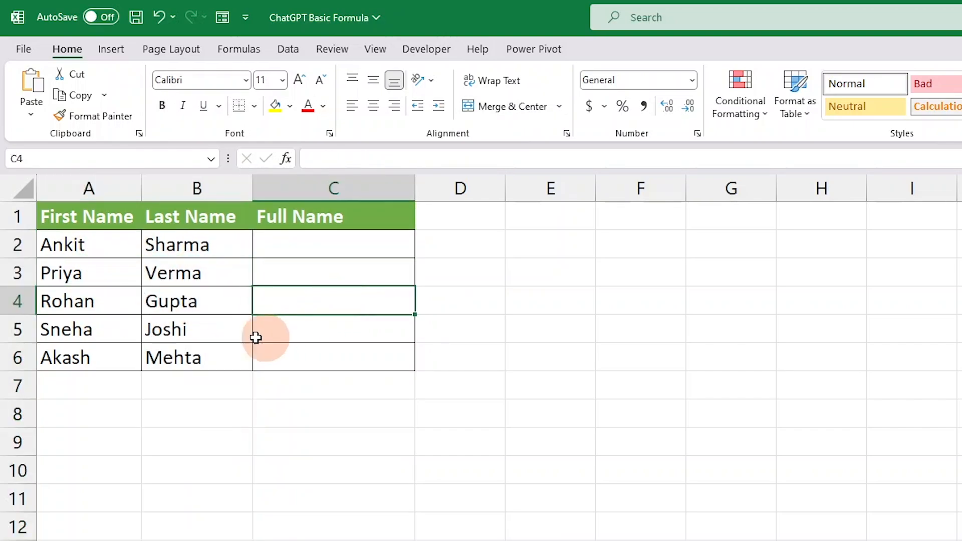
{"action": "left_click", "coordinate": [140, 337]}
{"action": "left_click_drag", "start_coordinate": [140, 336], "coordinate": [196, 358]}
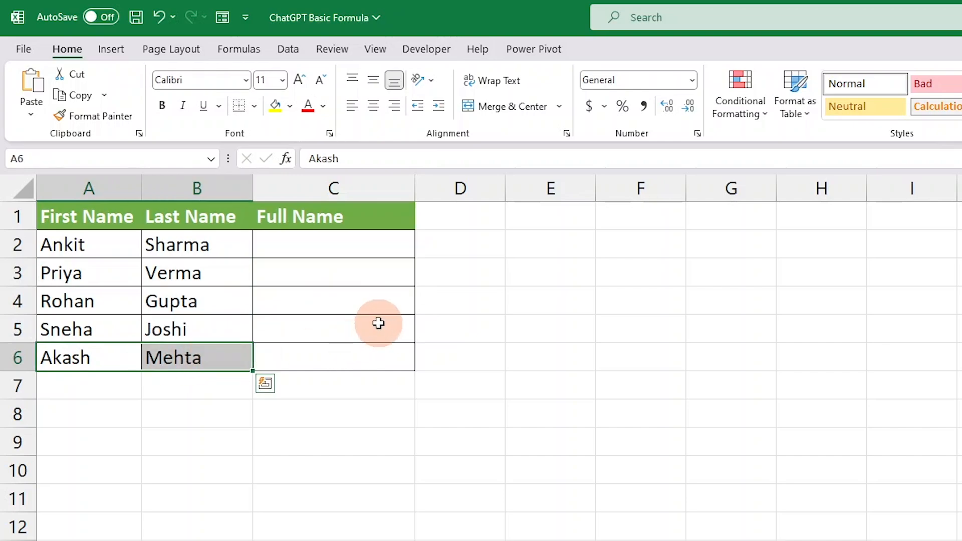
- Examine how the First Name in A2 and the Last Name in B2 should combine in the Full Name cell C2
{"action": "left_click", "coordinate": [351, 245]}
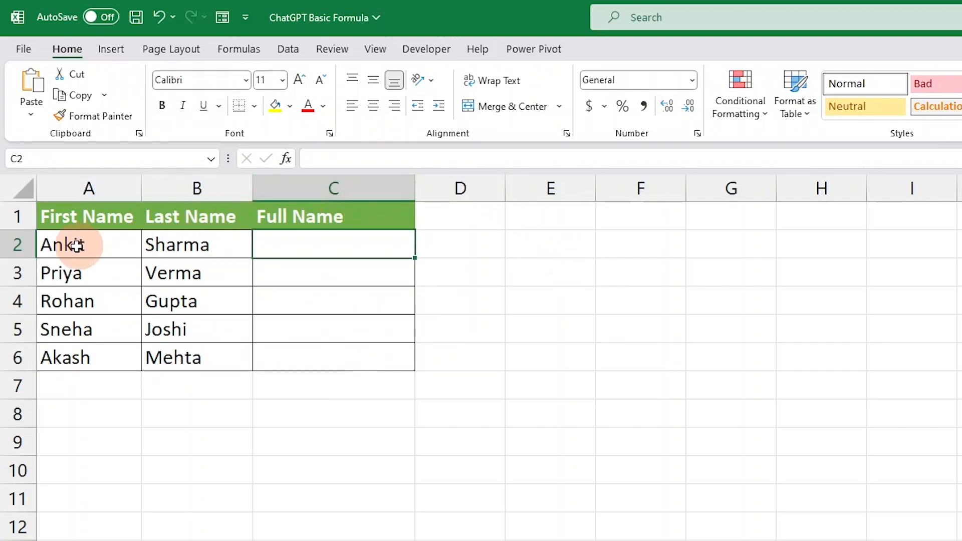
{"action": "left_click", "coordinate": [129, 253]}
{"action": "left_click_drag", "start_coordinate": [129, 253], "coordinate": [204, 247]}
{"action": "left_click", "coordinate": [302, 247]}
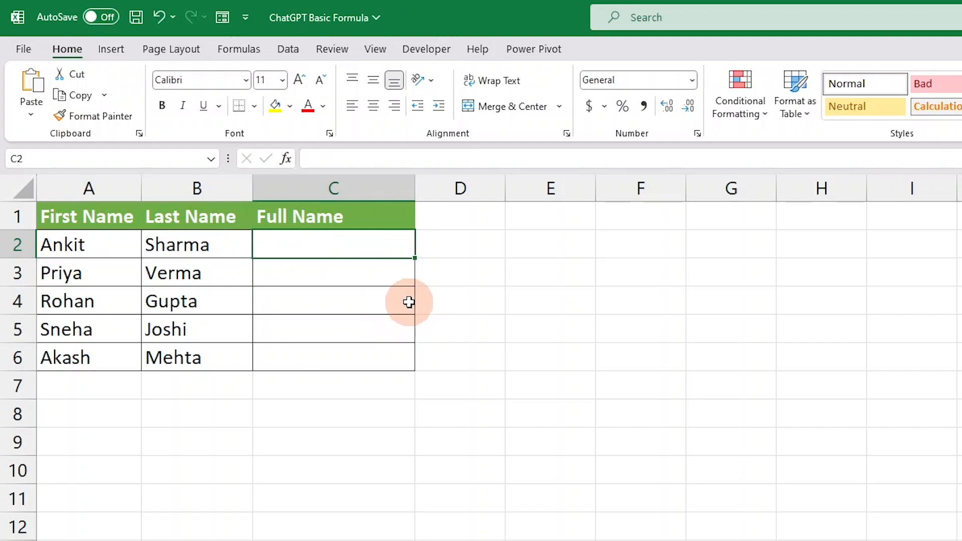
{"action": "left_click", "coordinate": [98, 244]}
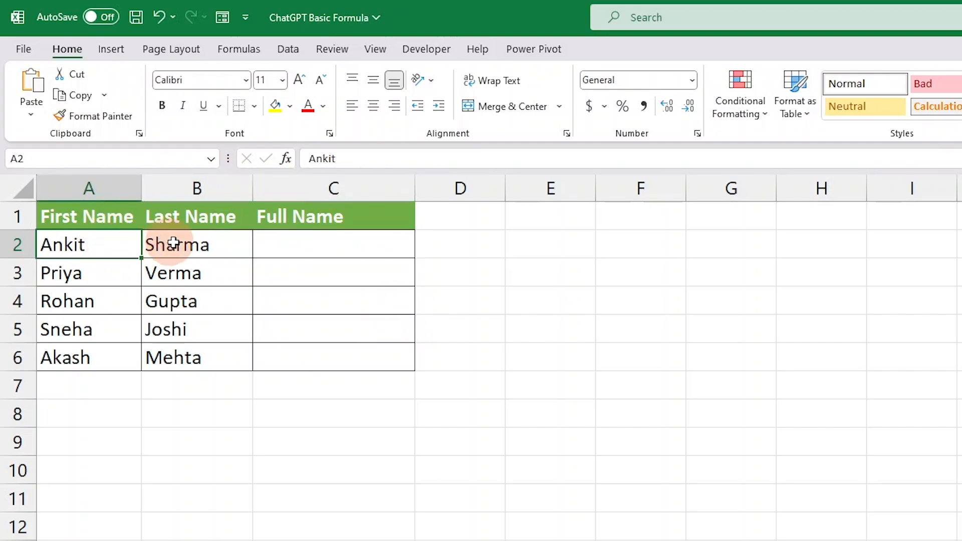
{"action": "left_click", "coordinate": [203, 247]}
{"action": "left_click", "coordinate": [294, 244]}
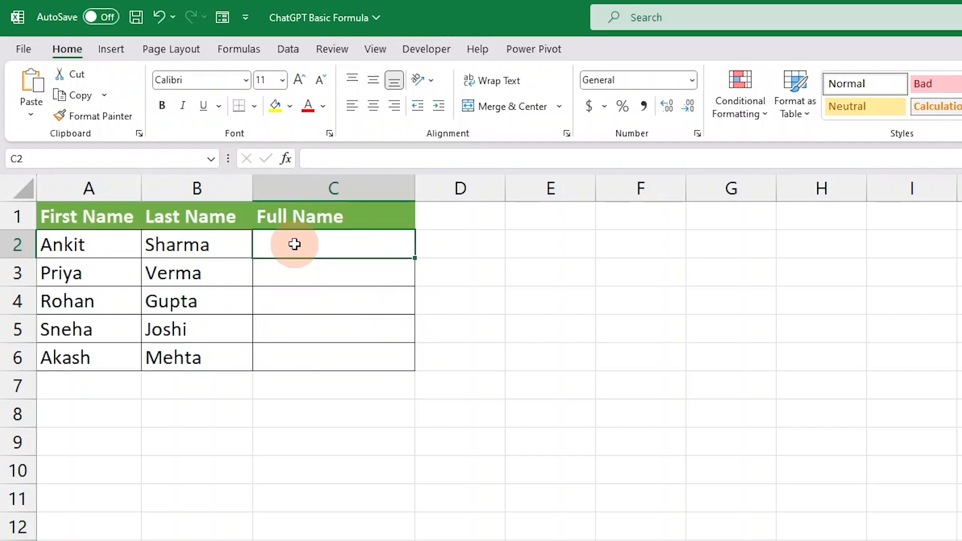
{"action": "left_click", "coordinate": [103, 246]}
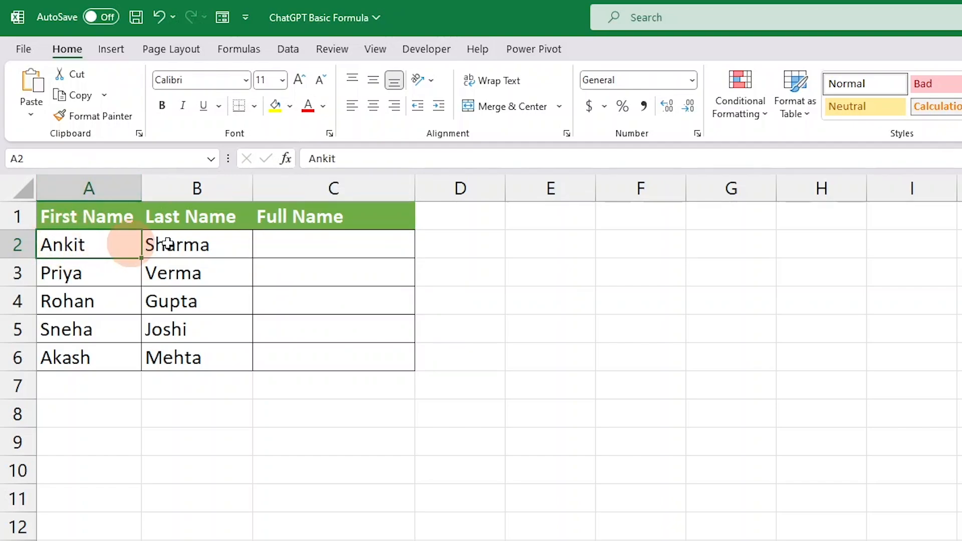
{"action": "left_click", "coordinate": [234, 238]}
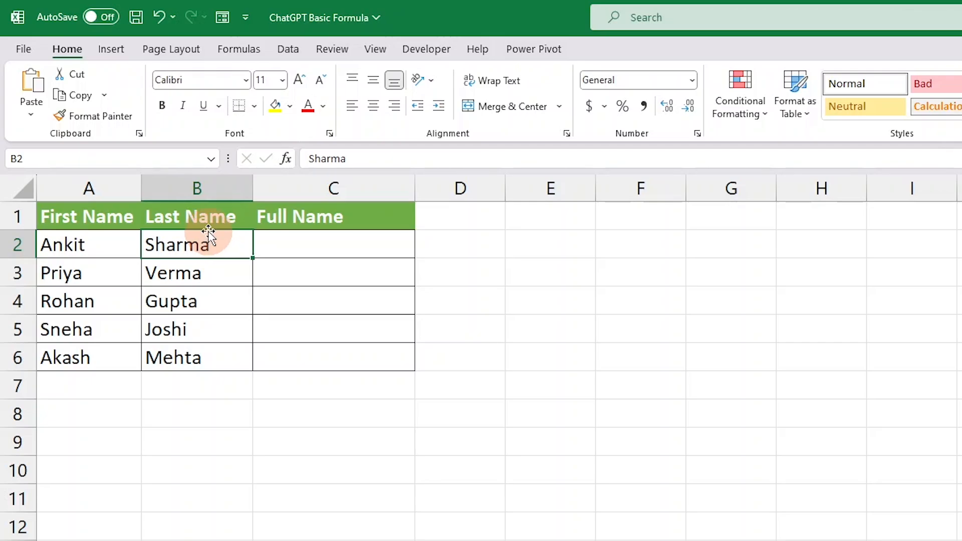
{"action": "left_click", "coordinate": [126, 241]}
{"action": "left_click", "coordinate": [224, 242]}
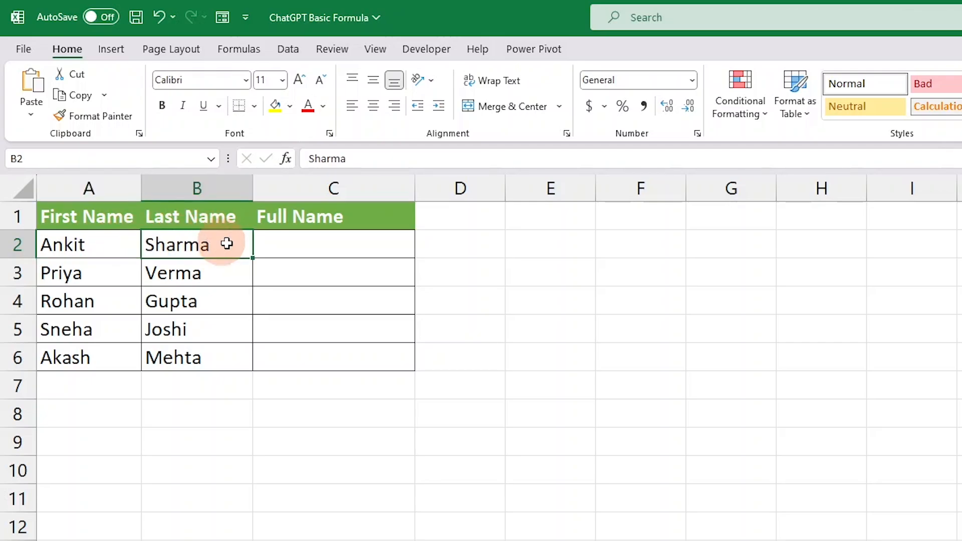
{"action": "left_click", "coordinate": [330, 245]}
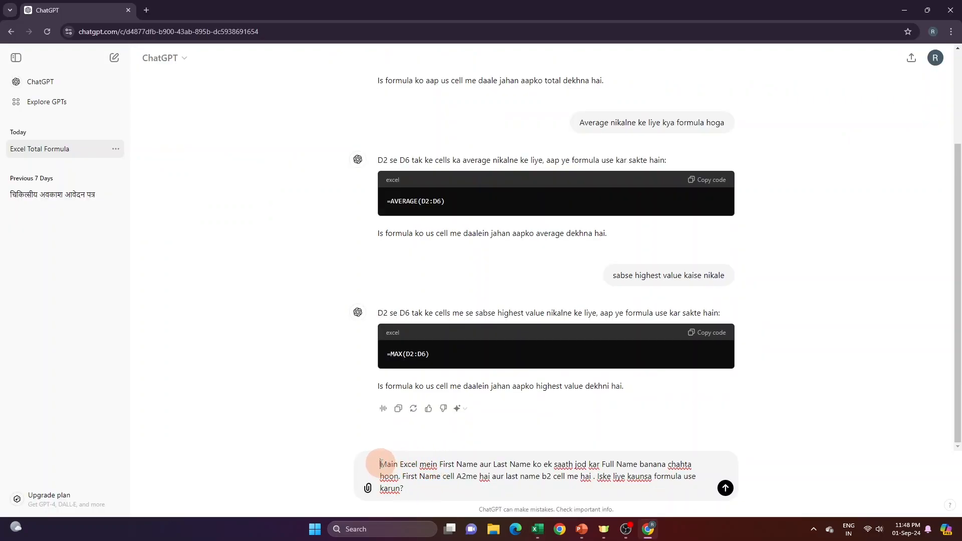
- Review and send the ChatGPT prompt asking for a formula joining First Name in A2 and Last Name in B2 into a Full Name
{"action": "left_click_drag", "start_coordinate": [380, 464], "coordinate": [476, 465]}
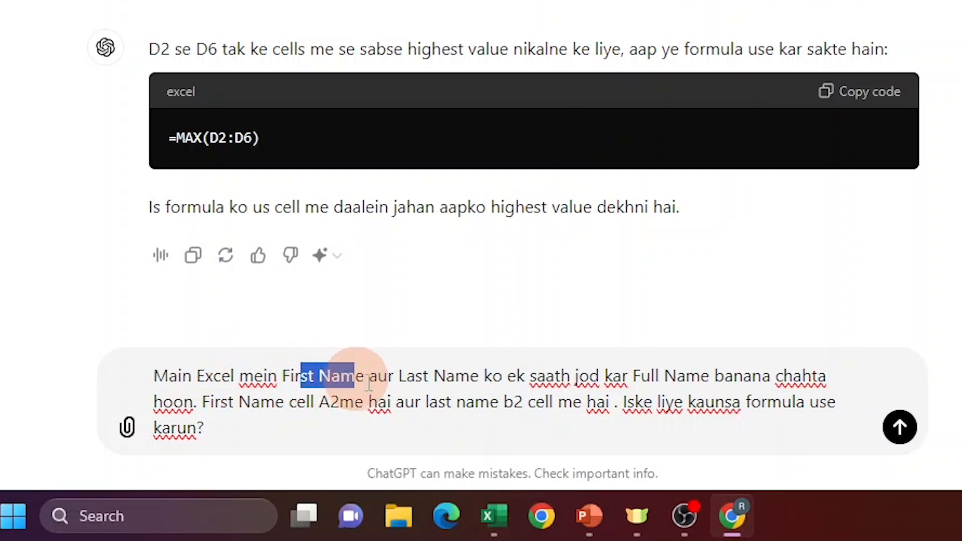
{"action": "left_click_drag", "start_coordinate": [399, 377], "coordinate": [846, 377]}
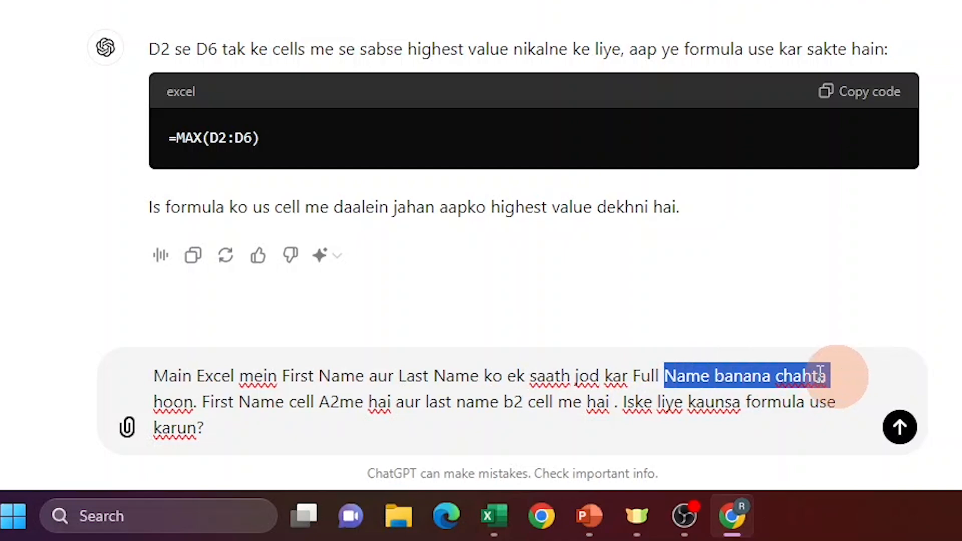
{"action": "left_click_drag", "start_coordinate": [202, 402], "coordinate": [284, 402]}
{"action": "left_click_drag", "start_coordinate": [524, 402], "coordinate": [608, 403]}
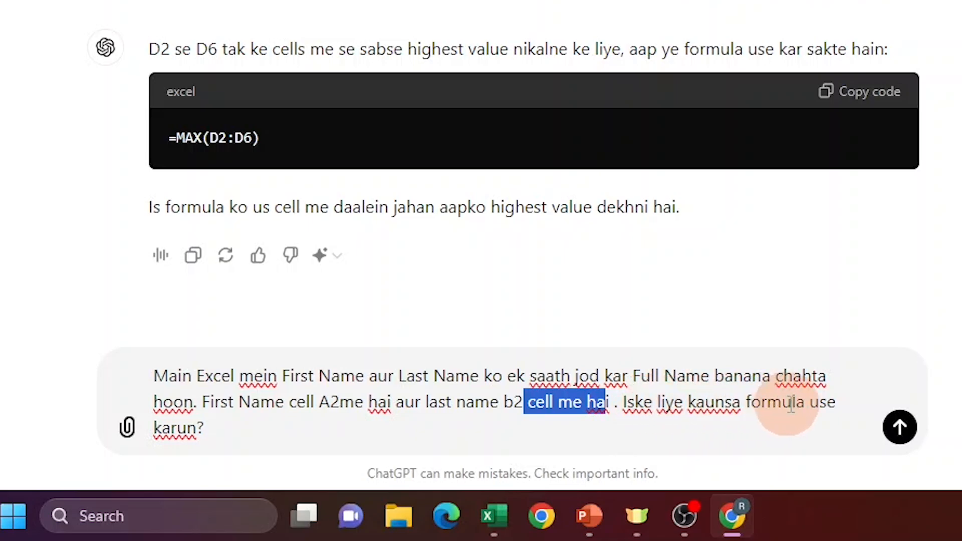
{"action": "key", "text": "ctrl+a"}
{"action": "left_click", "coordinate": [296, 424]}
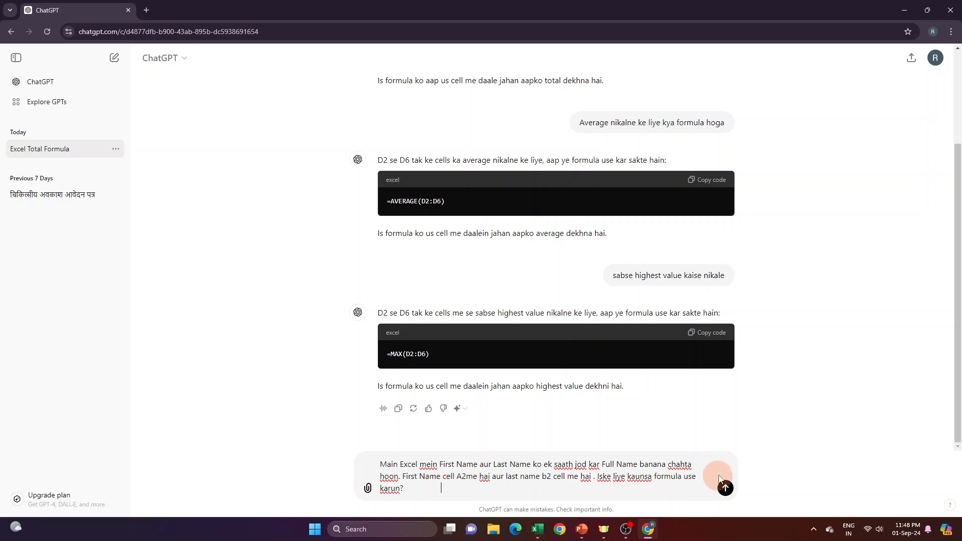
{"action": "left_click", "coordinate": [725, 488]}
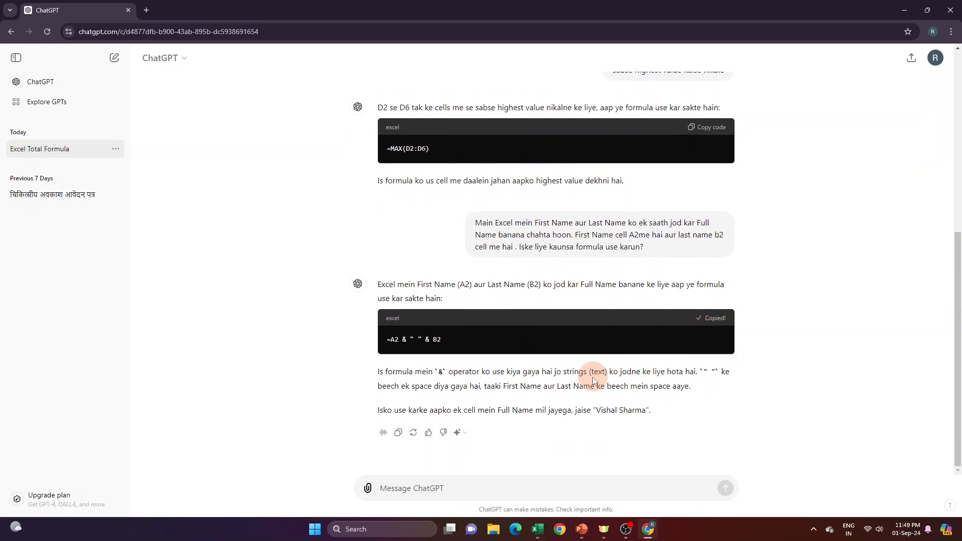
- Read ChatGPT's explanation of the & operator and copy its formula =A2 & " " & B2 into cell C2 of the Excel sheet
{"action": "left_click_drag", "start_coordinate": [377, 371], "coordinate": [714, 389]}
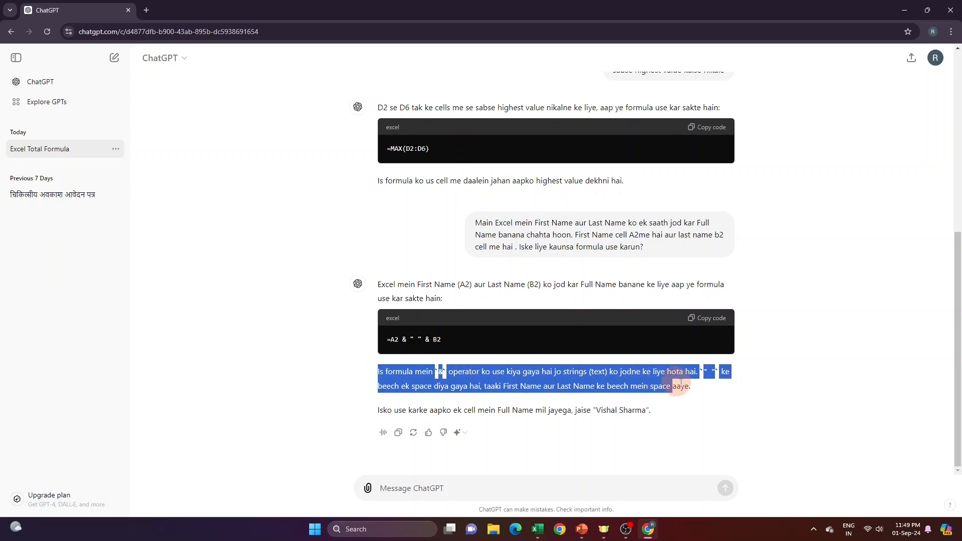
{"action": "left_click", "coordinate": [708, 389]}
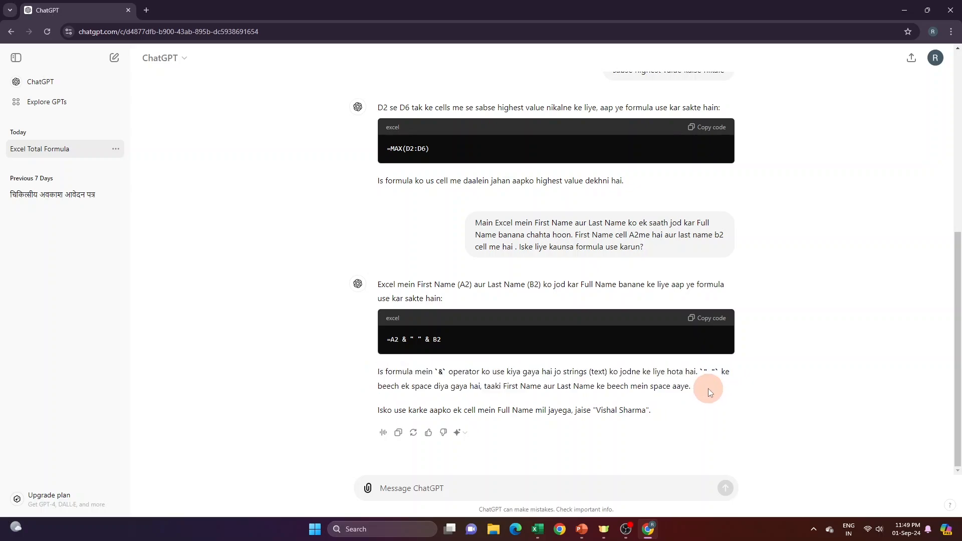
{"action": "left_click", "coordinate": [712, 319]}
{"action": "key", "text": "alt+Tab"}
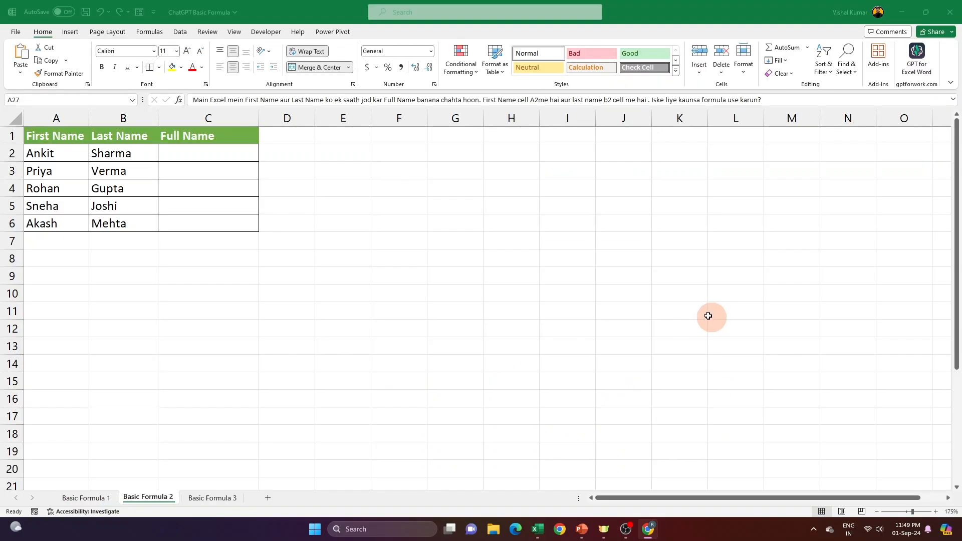
{"action": "left_click", "coordinate": [190, 154]}
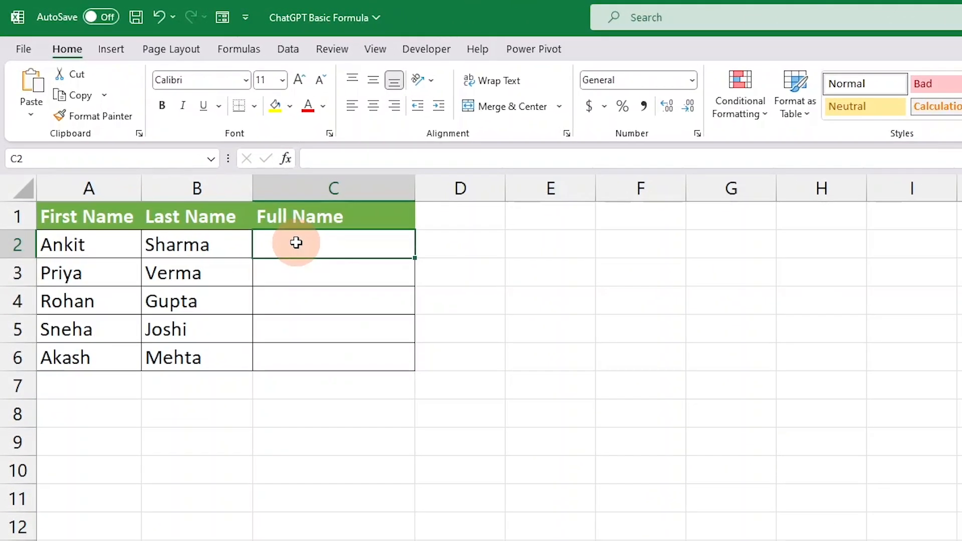
{"action": "key", "text": "ctrl+v"}
- Fill the full-name formula from C2 down to C6 and check the combined names against the source columns
{"action": "left_click_drag", "start_coordinate": [108, 243], "coordinate": [185, 244]}
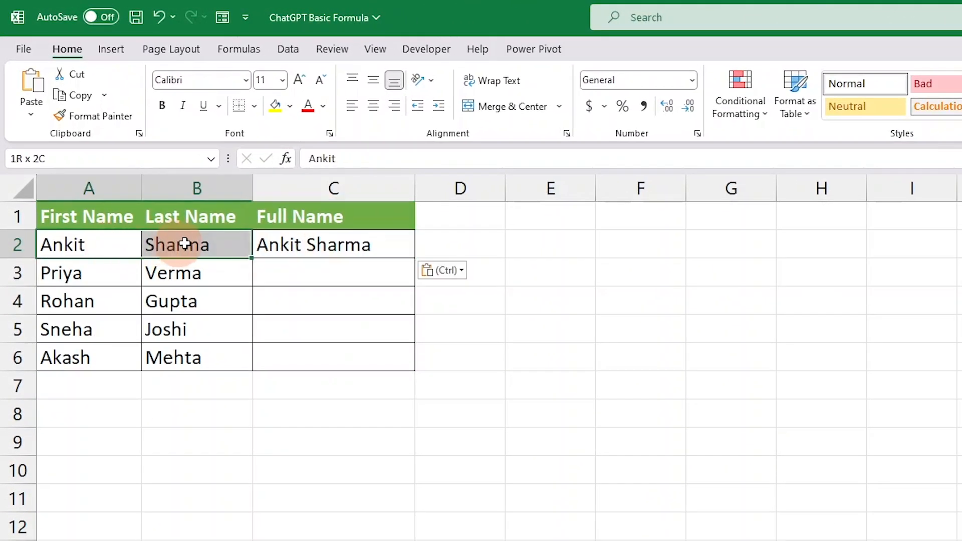
{"action": "left_click", "coordinate": [328, 233]}
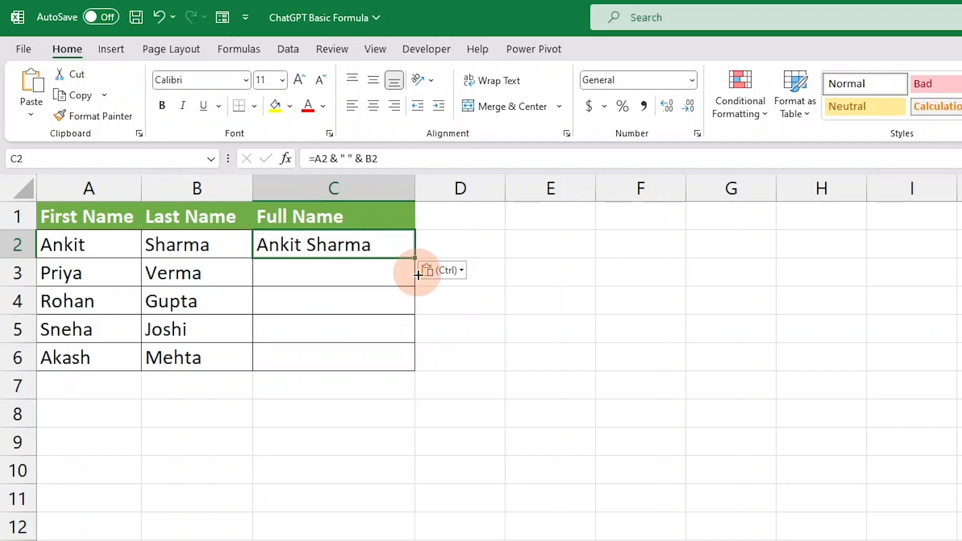
{"action": "left_click_drag", "start_coordinate": [415, 258], "coordinate": [421, 376]}
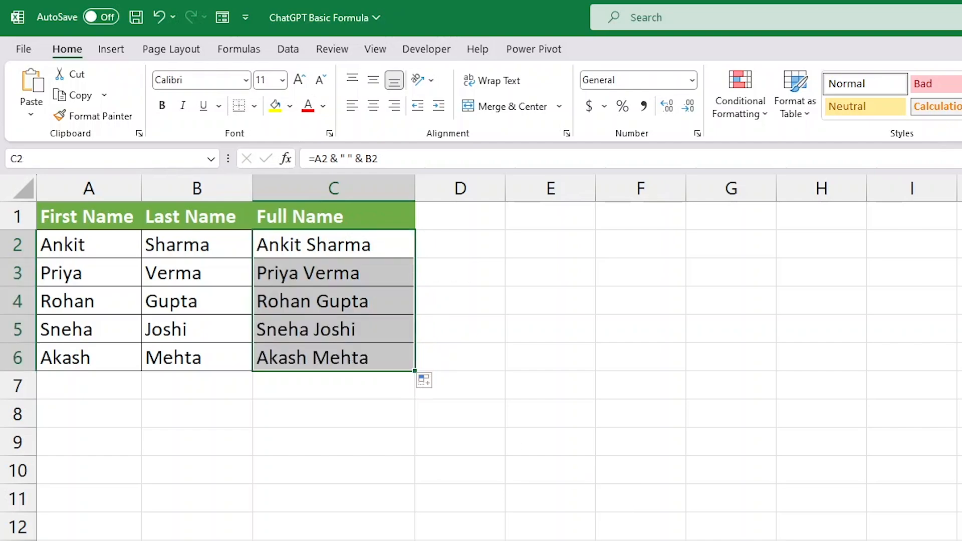
{"action": "left_click", "coordinate": [296, 293]}
{"action": "left_click", "coordinate": [330, 322]}
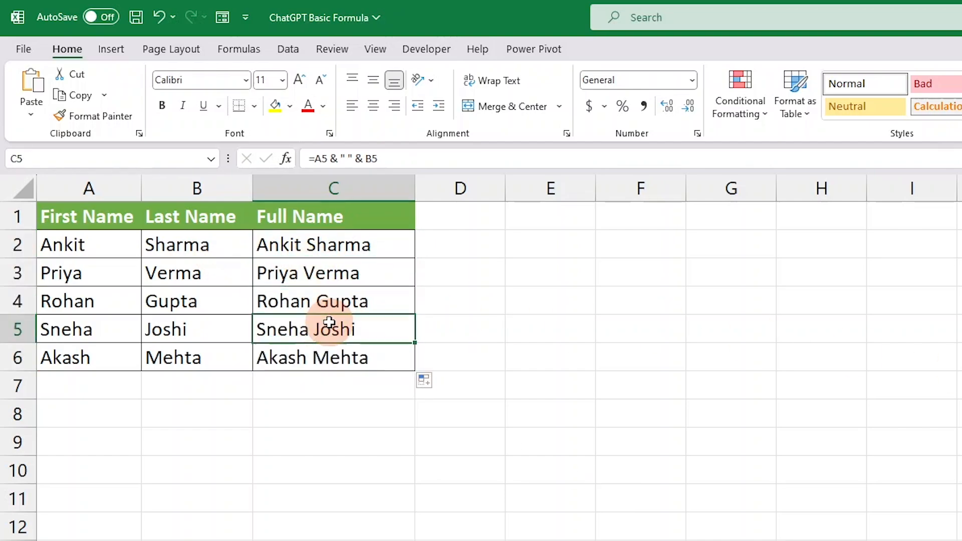
{"action": "left_click", "coordinate": [336, 354]}
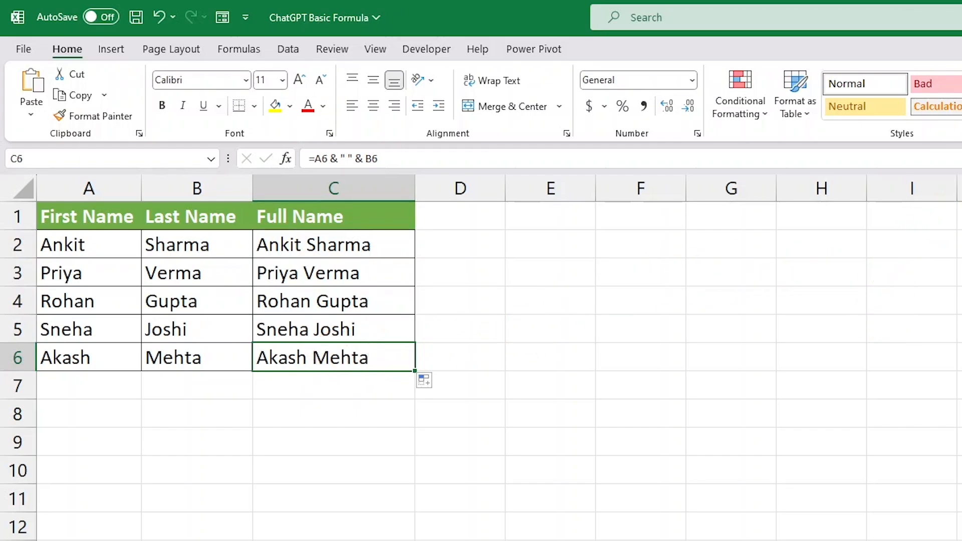
{"action": "left_click", "coordinate": [334, 253]}
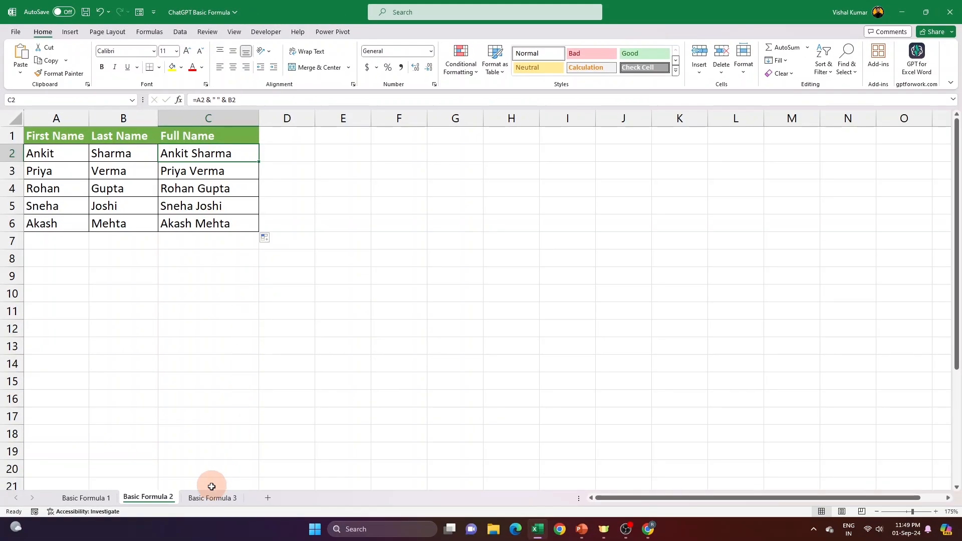
- Open the Basic Formula 3 sheet and examine its SalesPerson, Region, Product and Sales columns beside the empty Performance column
{"action": "left_click", "coordinate": [211, 497]}
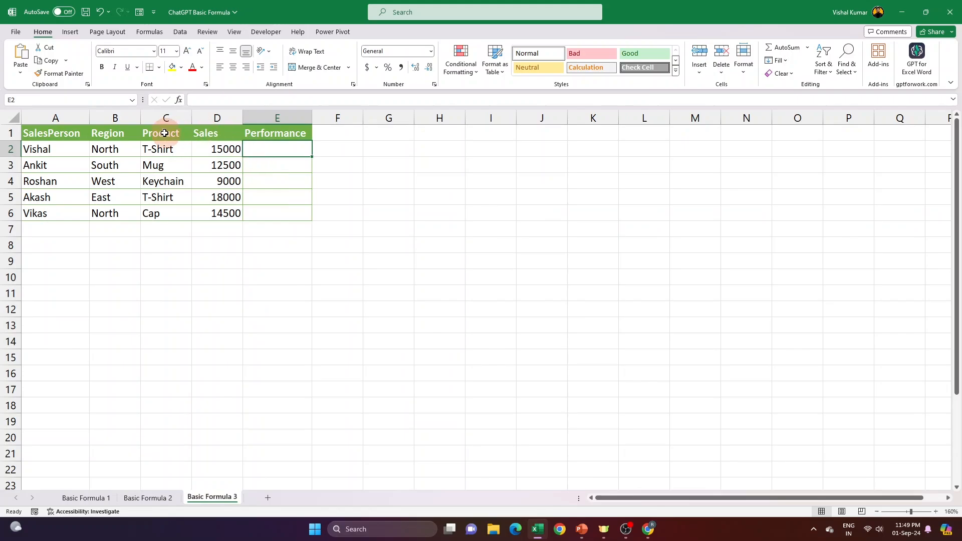
{"action": "left_click", "coordinate": [82, 117]}
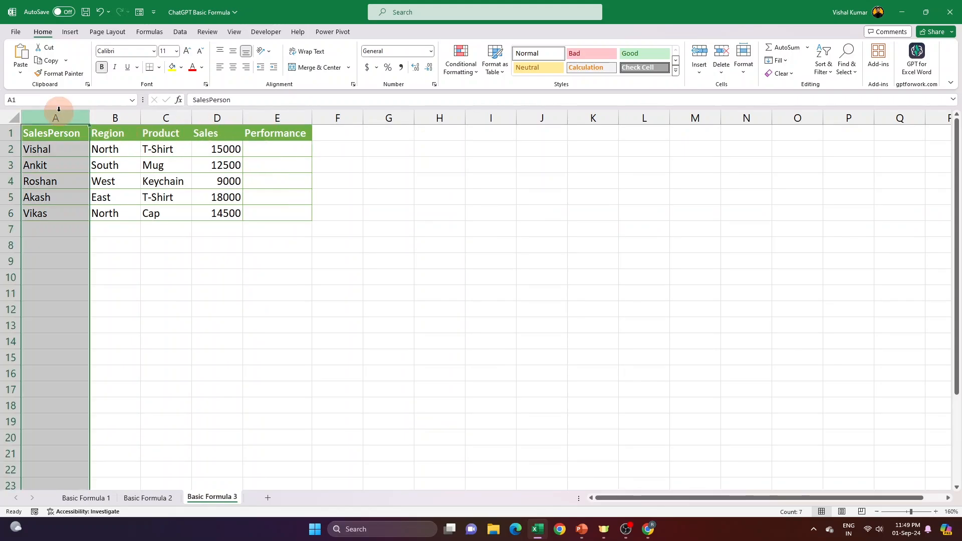
{"action": "left_click", "coordinate": [116, 118]}
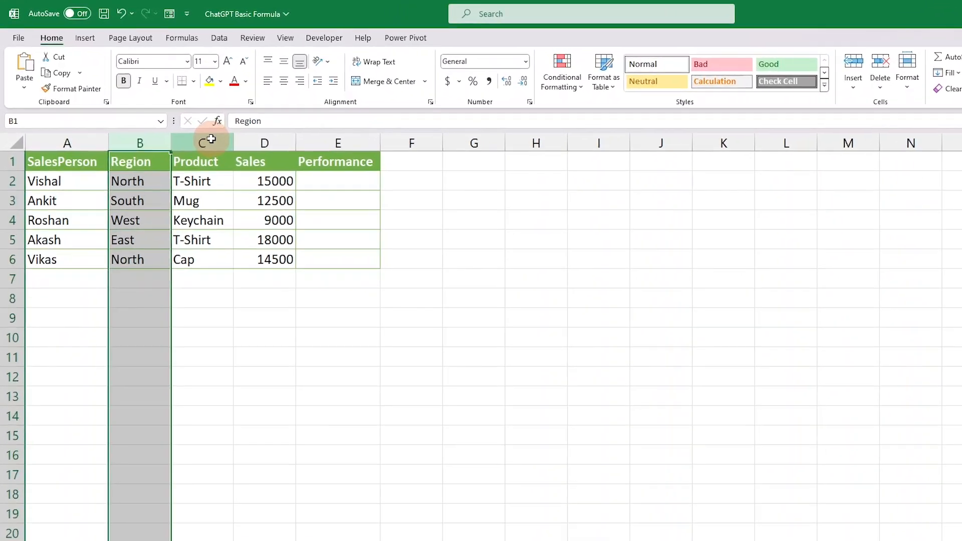
{"action": "left_click", "coordinate": [211, 141]}
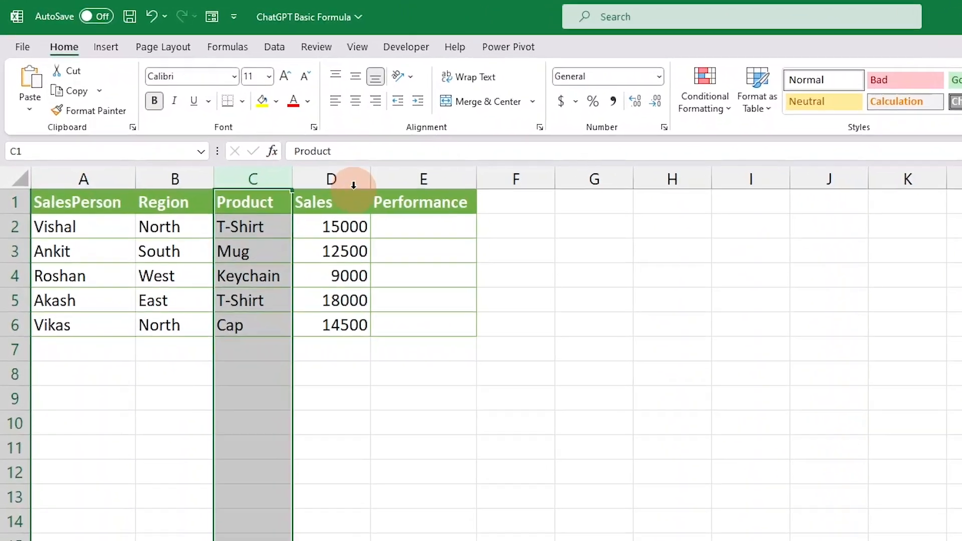
{"action": "left_click", "coordinate": [278, 143]}
{"action": "left_click", "coordinate": [480, 241]}
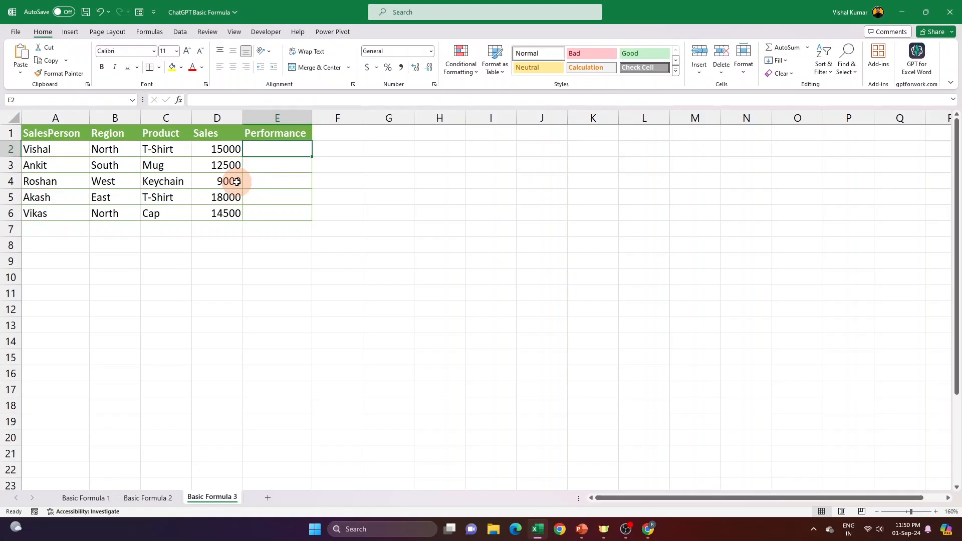
{"action": "left_click", "coordinate": [377, 291]}
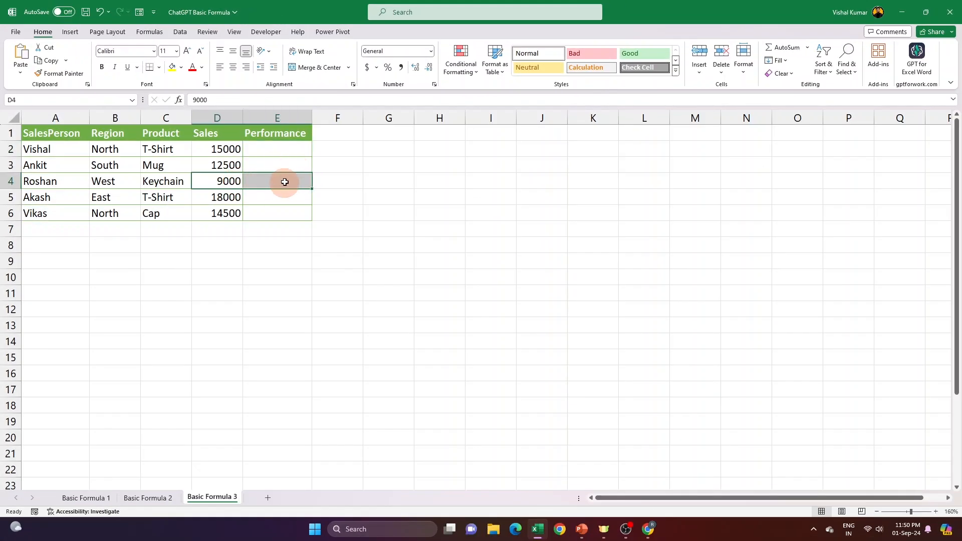
- Paste a prompt into ChatGPT requesting a formula marking D2:D6 sales above ₹10,000 as 'Good' and lower ones as 'Needs Improvement'
{"action": "left_click", "coordinate": [270, 151]}
{"action": "key", "text": "ctrl+c"}
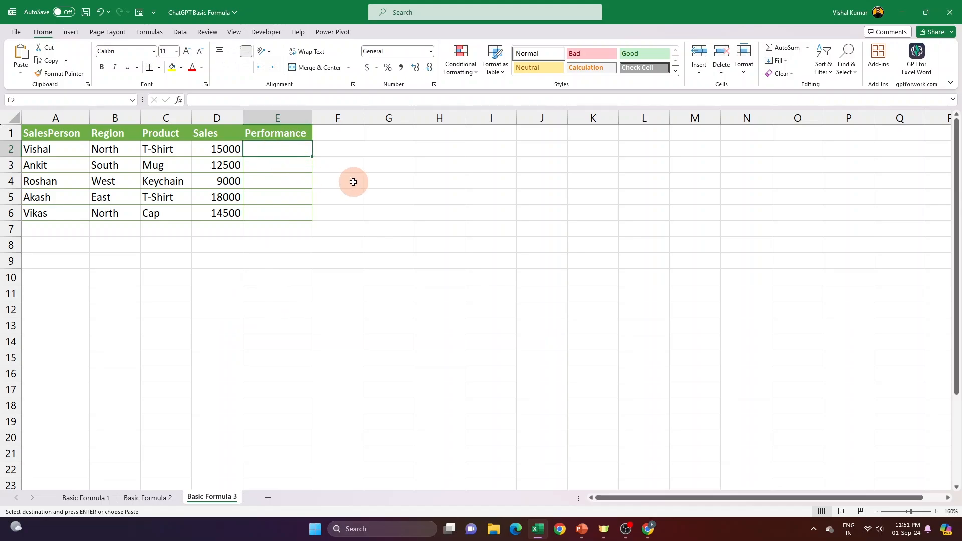
{"action": "key", "text": "alt+Tab"}
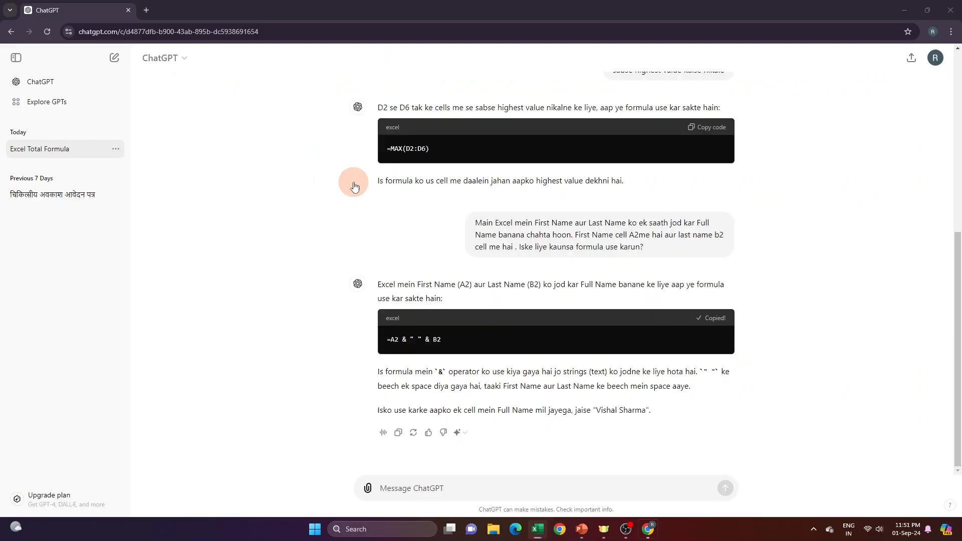
{"action": "left_click", "coordinate": [409, 491]}
{"action": "key", "text": "ctrl+v"}
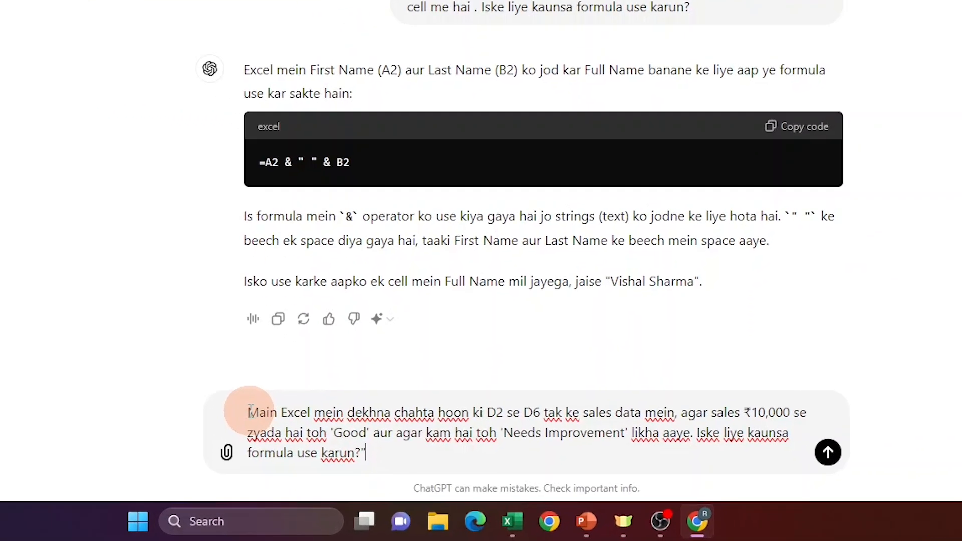
- Check the D2 to D6 range named in the drafted ChatGPT prompt against the Sales column in the Excel sheet
{"action": "left_click_drag", "start_coordinate": [380, 464], "coordinate": [415, 462]}
{"action": "left_click_drag", "start_coordinate": [229, 371], "coordinate": [234, 375]}
{"action": "left_click_drag", "start_coordinate": [352, 376], "coordinate": [719, 380]}
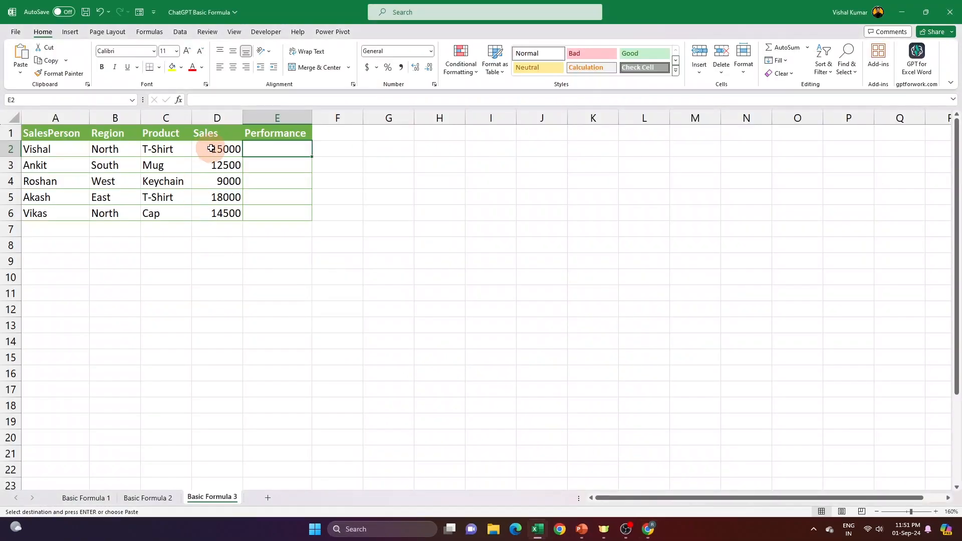
{"action": "left_click", "coordinate": [210, 151]}
{"action": "key", "text": "ctrl+shift+Down"}
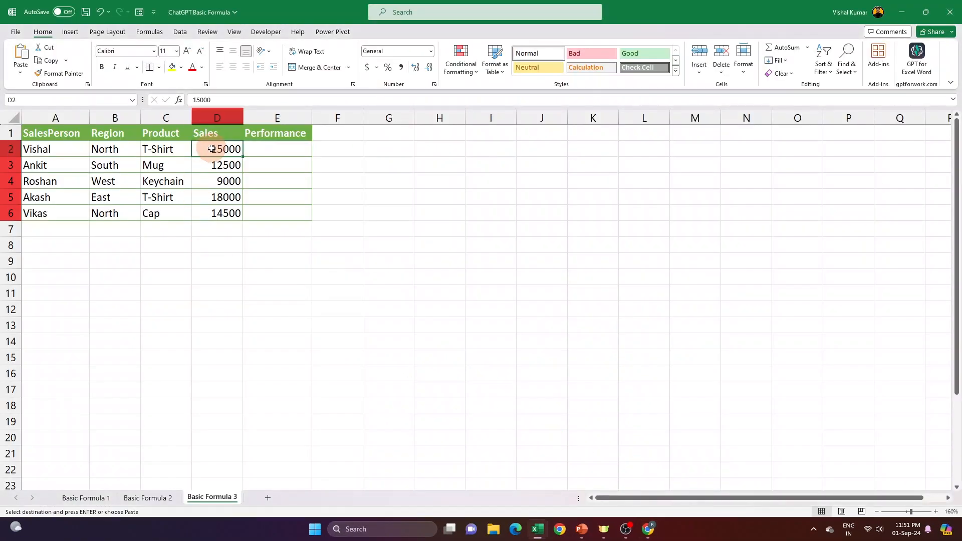
{"action": "left_click", "coordinate": [231, 211]}
{"action": "left_click_drag", "start_coordinate": [217, 148], "coordinate": [232, 211]}
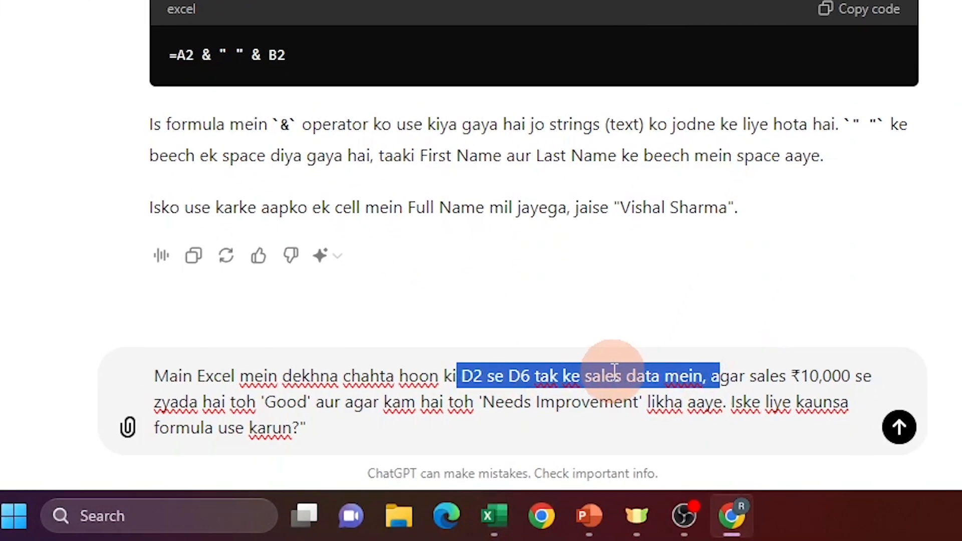
- Review the 'Good' and 'Needs Improvement' conditions in the drafted ChatGPT prompt
{"action": "left_click_drag", "start_coordinate": [421, 476], "coordinate": [469, 474]}
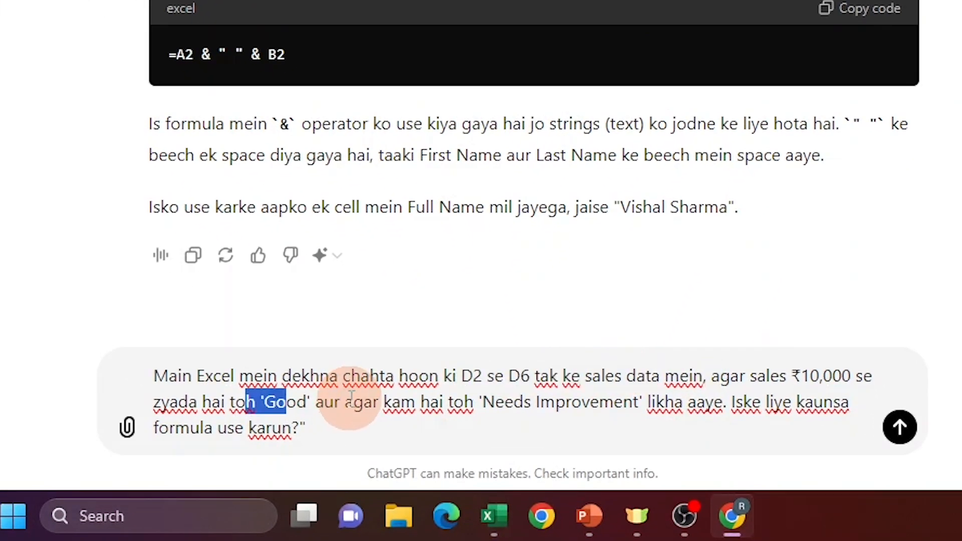
{"action": "left_click", "coordinate": [238, 406]}
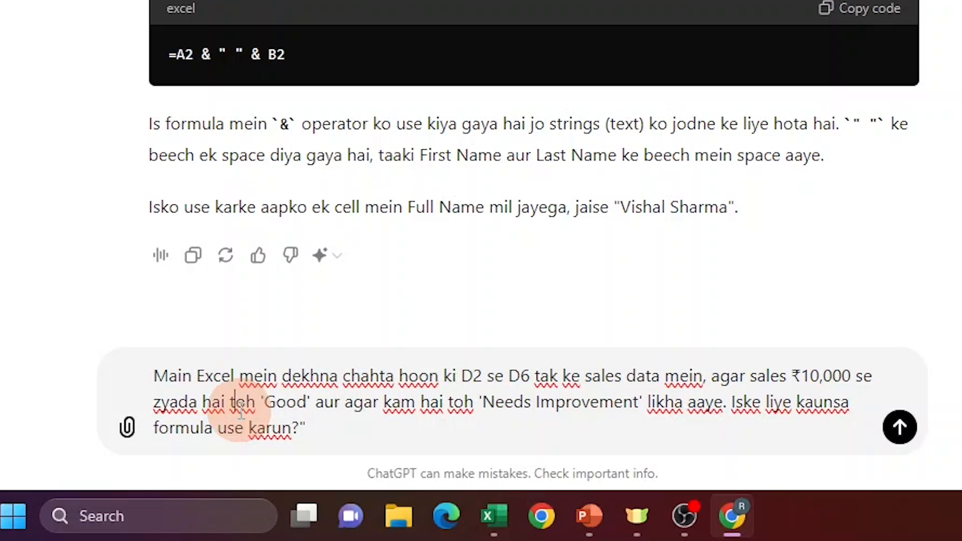
{"action": "left_click_drag", "start_coordinate": [240, 407], "coordinate": [322, 407]}
{"action": "left_click_drag", "start_coordinate": [482, 402], "coordinate": [849, 403]}
{"action": "left_click", "coordinate": [336, 430]}
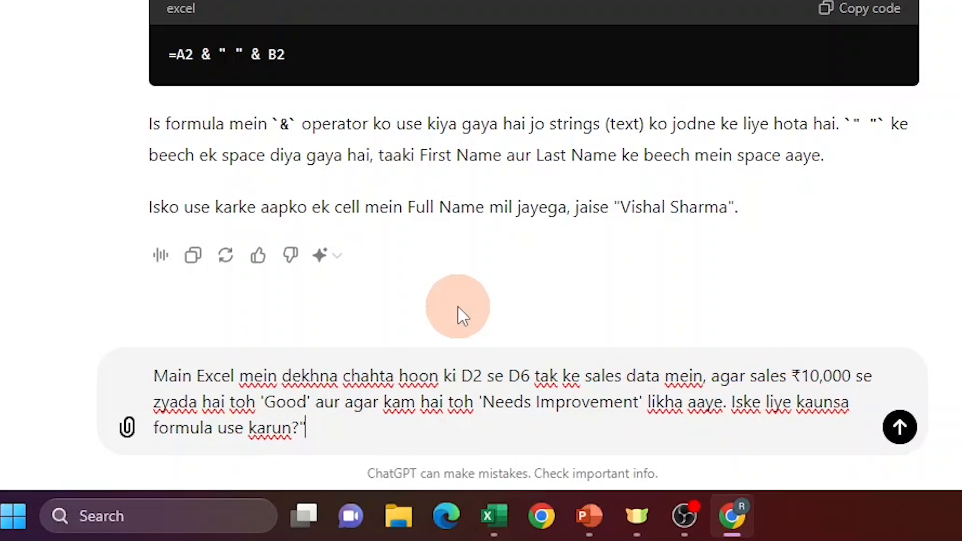
{"action": "left_click", "coordinate": [425, 430]}
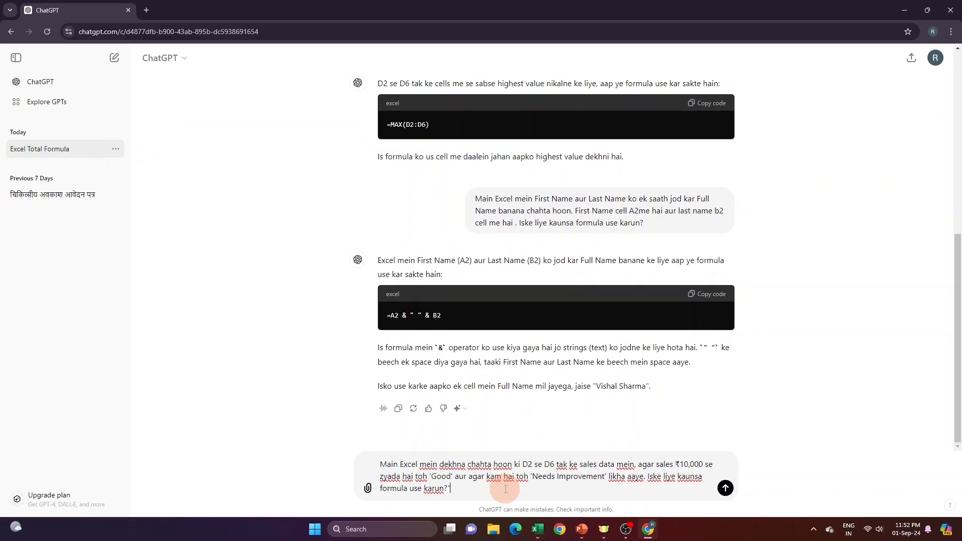
- Switch to Excel and compare the sales in D2:D6 with the ₹10,000 threshold and the empty Performance cells
{"action": "key", "text": "alt+Tab"}
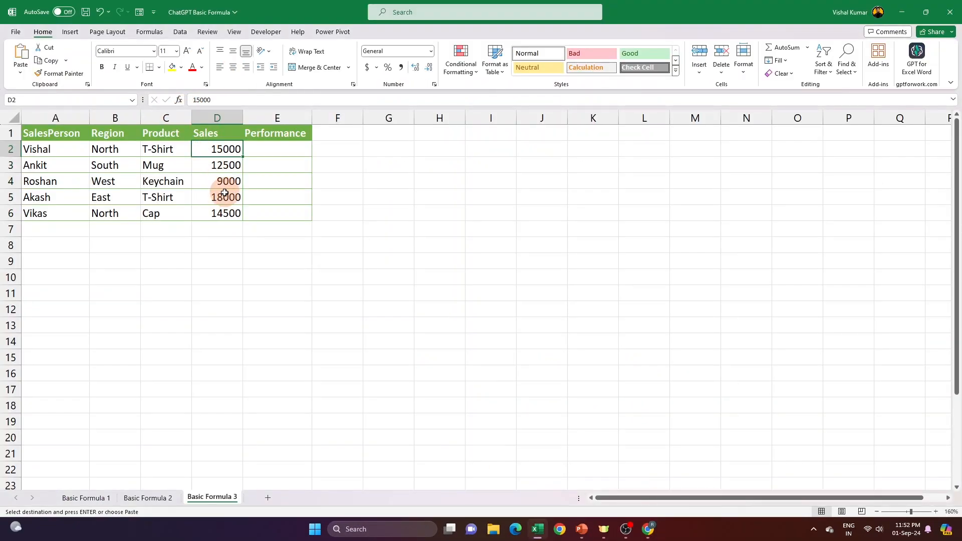
{"action": "left_click", "coordinate": [223, 214]}
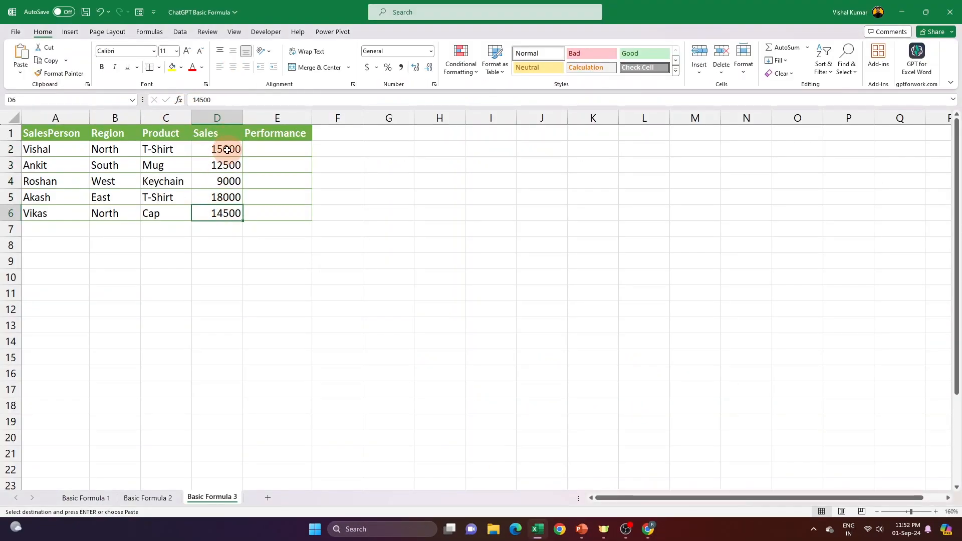
{"action": "left_click", "coordinate": [227, 149]}
{"action": "left_click", "coordinate": [223, 213]}
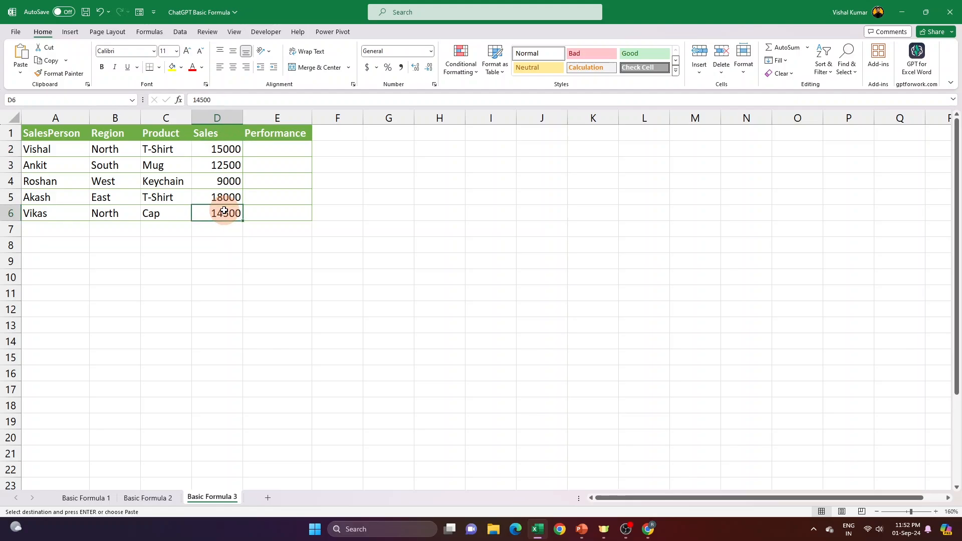
{"action": "left_click", "coordinate": [226, 146]}
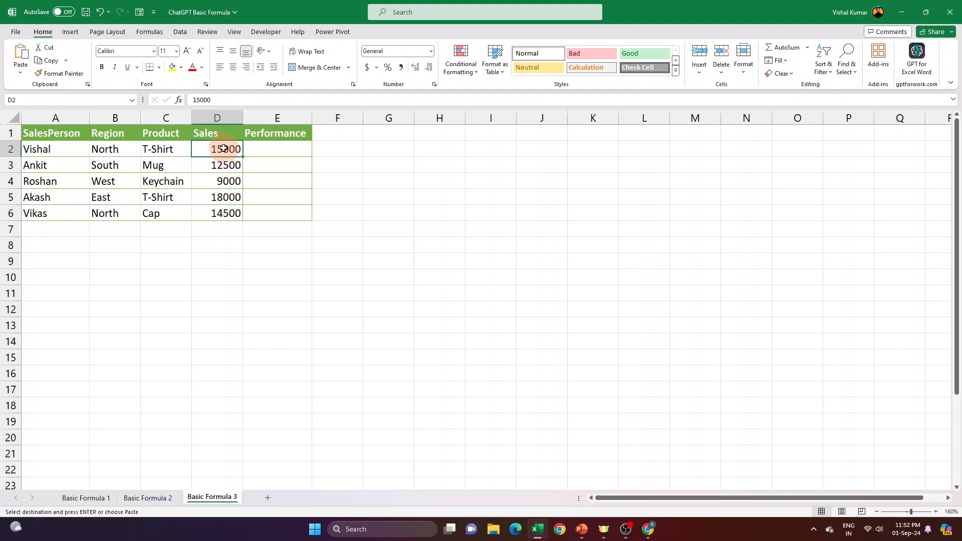
{"action": "left_click", "coordinate": [268, 147]}
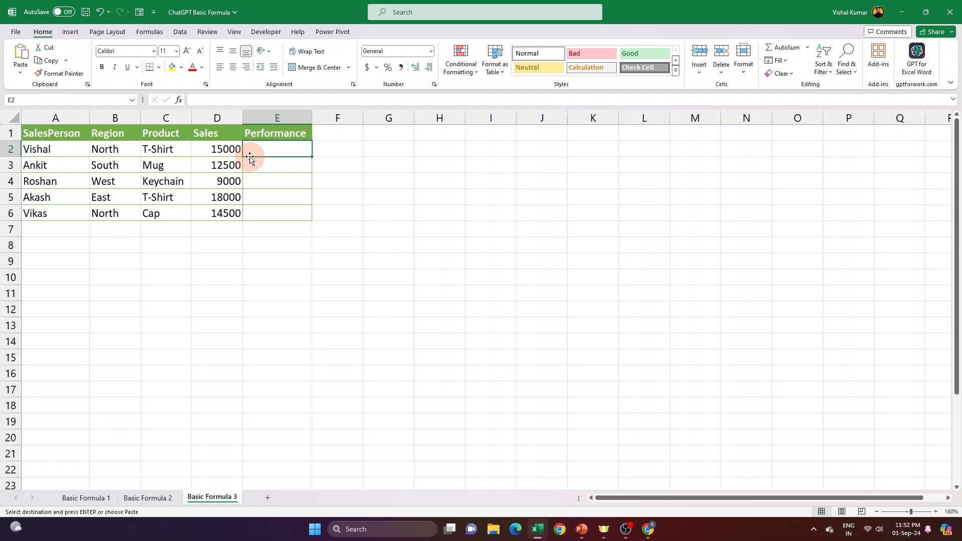
{"action": "left_click", "coordinate": [222, 182]}
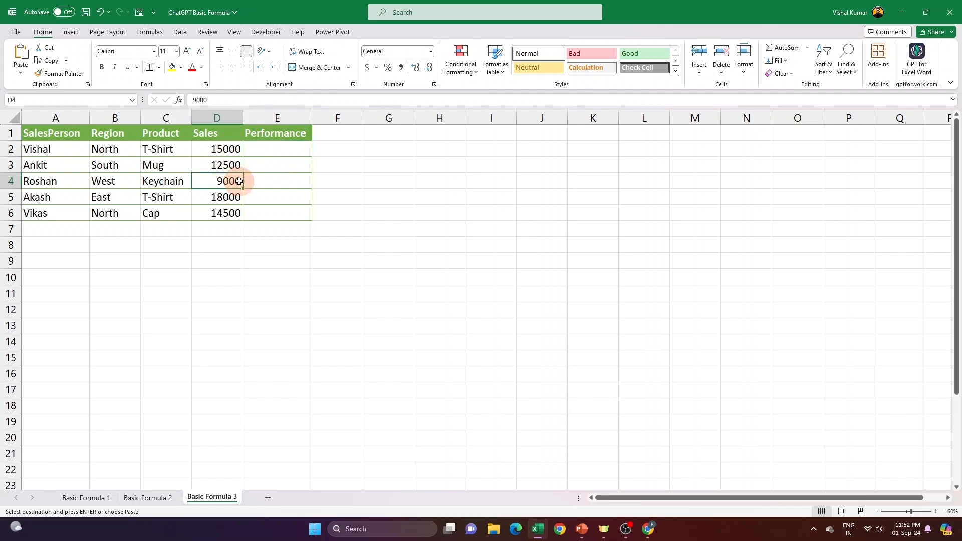
{"action": "left_click", "coordinate": [284, 183]}
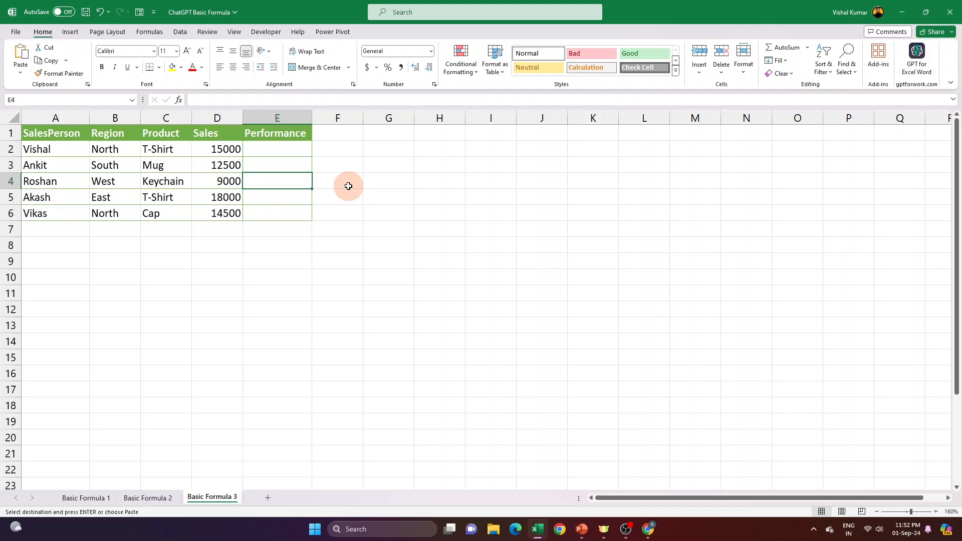
- Return to ChatGPT and send the prompt asking for the sales performance formula
{"action": "key", "text": "alt+Tab"}
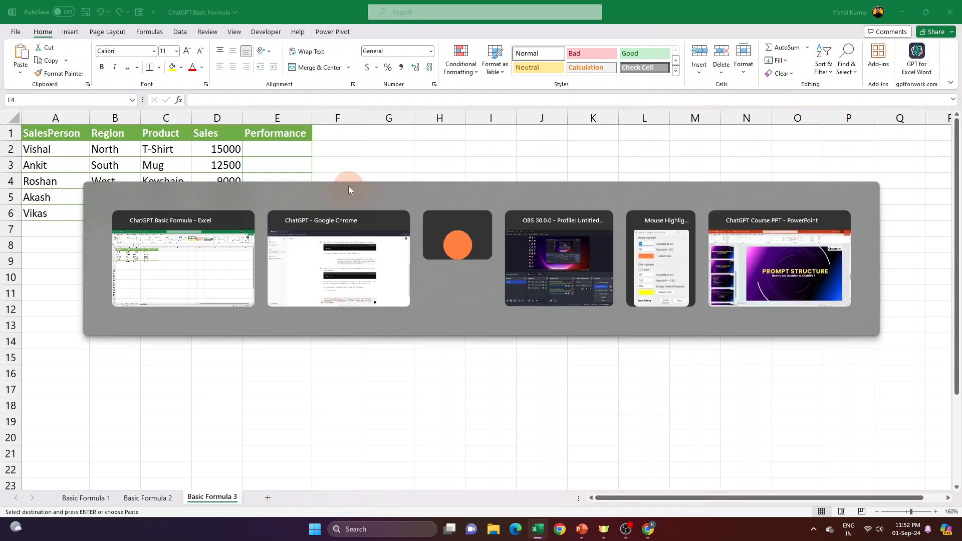
{"action": "key", "text": "ctrl+a"}
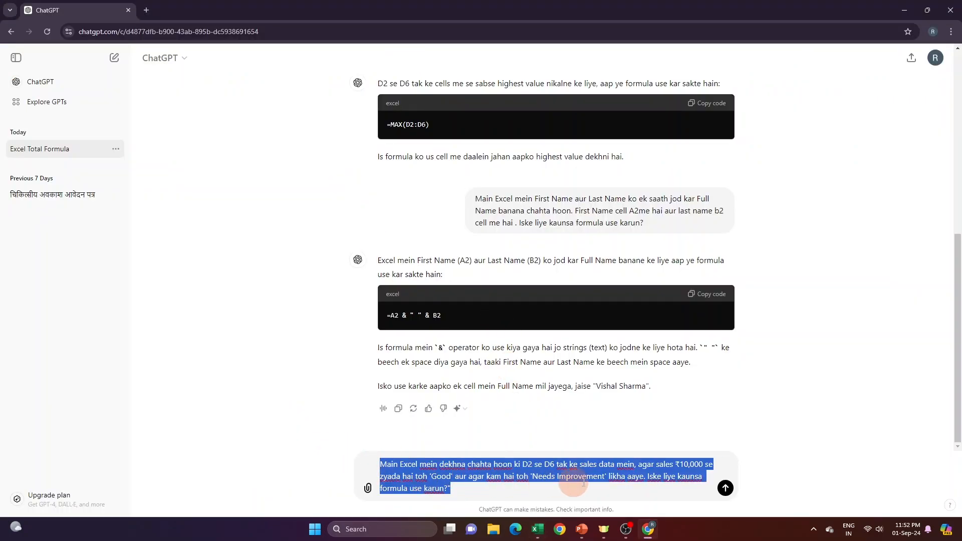
{"action": "left_click", "coordinate": [725, 487]}
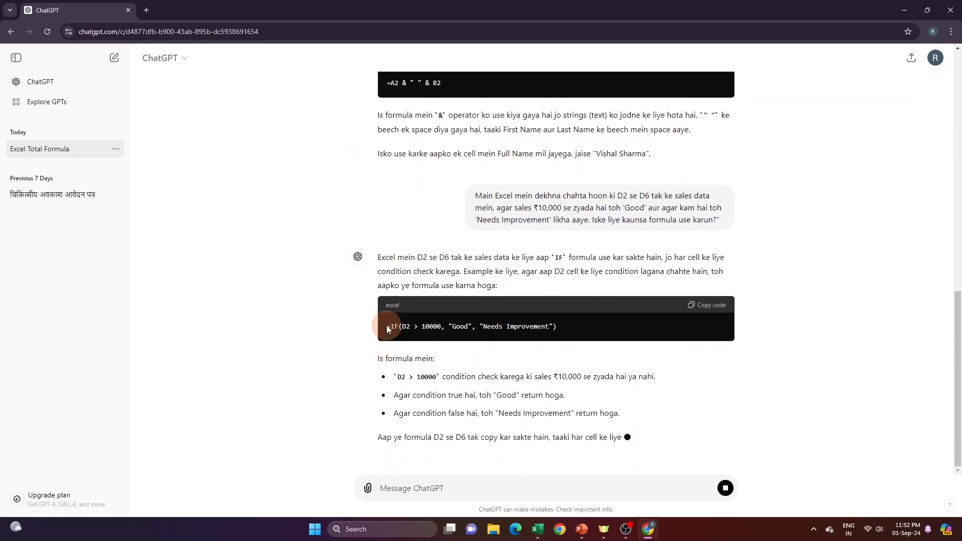
- Copy ChatGPT's formula =IF(D2 > 10000, "Good", "Needs Improvement") into cell E2 of the Excel sheet
{"action": "left_click_drag", "start_coordinate": [388, 329], "coordinate": [427, 353]}
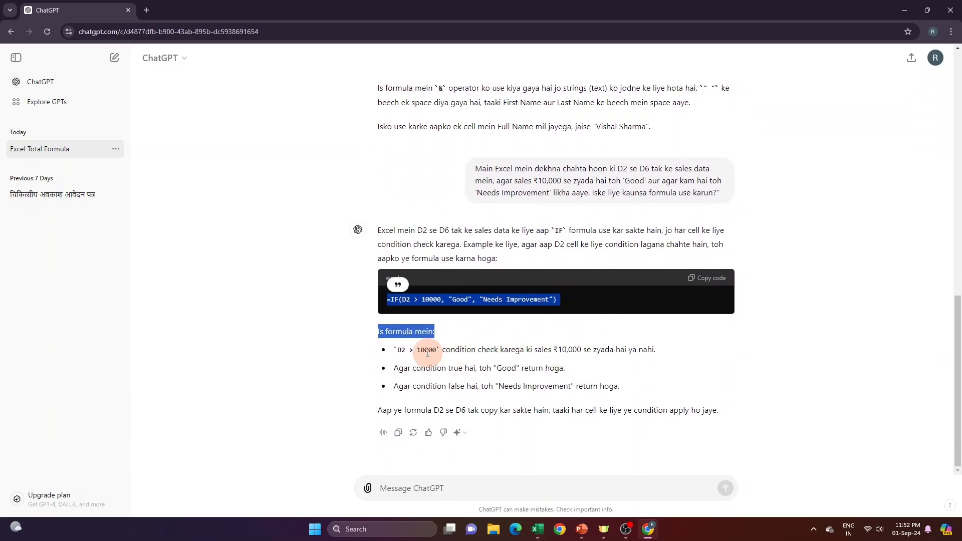
{"action": "left_click", "coordinate": [427, 352]}
{"action": "left_click", "coordinate": [708, 281]}
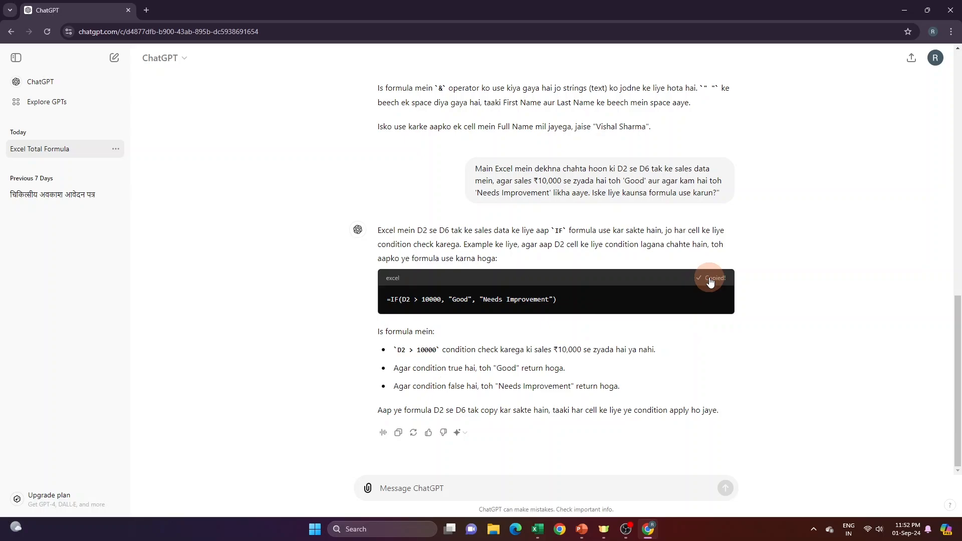
{"action": "key", "text": "alt+Tab"}
{"action": "left_click", "coordinate": [253, 146]}
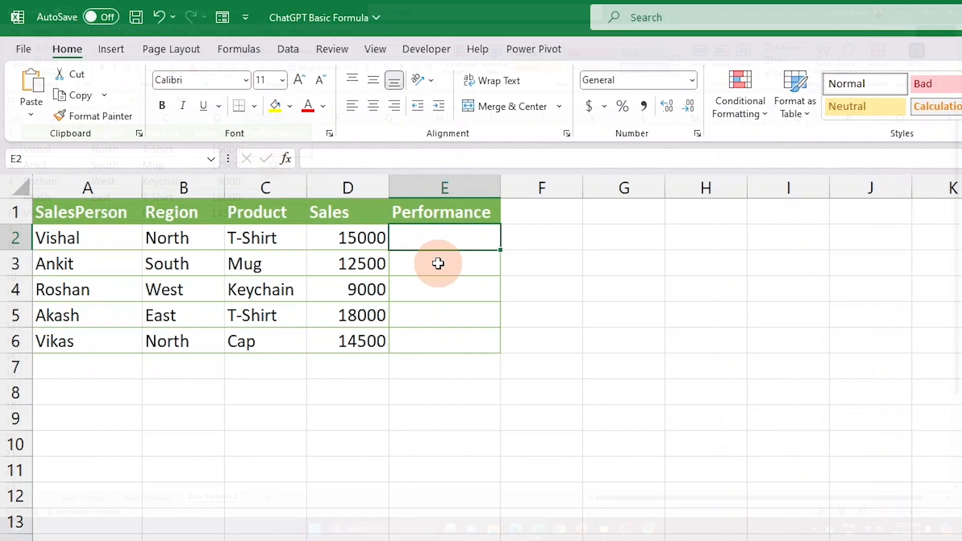
{"action": "type", "text": "=IF(D2 > 10000, \"Good\", \"Needs Improvement\")"}
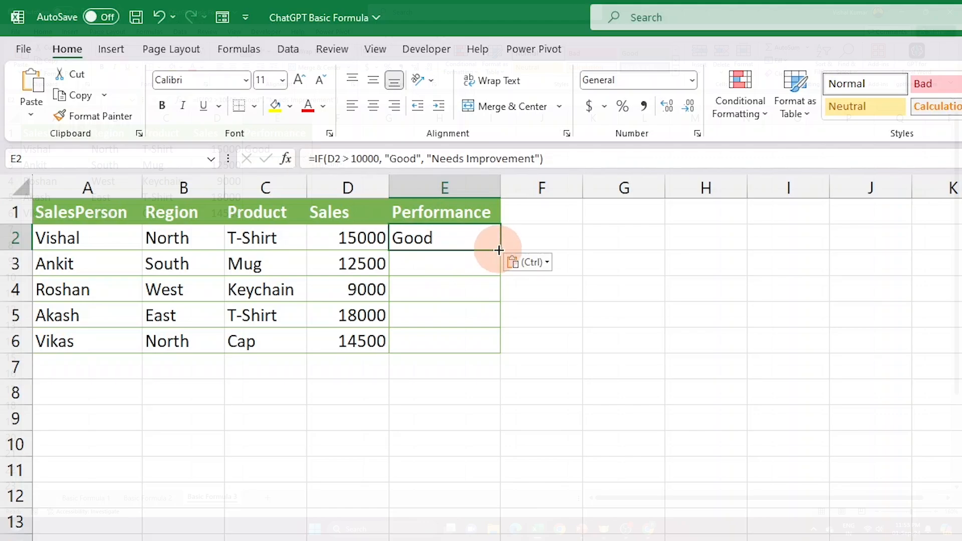
- Fill the IF formula from E2 down to E6 and widen the Performance column to fit its text
{"action": "left_click_drag", "start_coordinate": [499, 250], "coordinate": [507, 353]}
{"action": "left_click_drag", "start_coordinate": [500, 187], "coordinate": [559, 186]}
{"action": "left_click", "coordinate": [458, 286]}
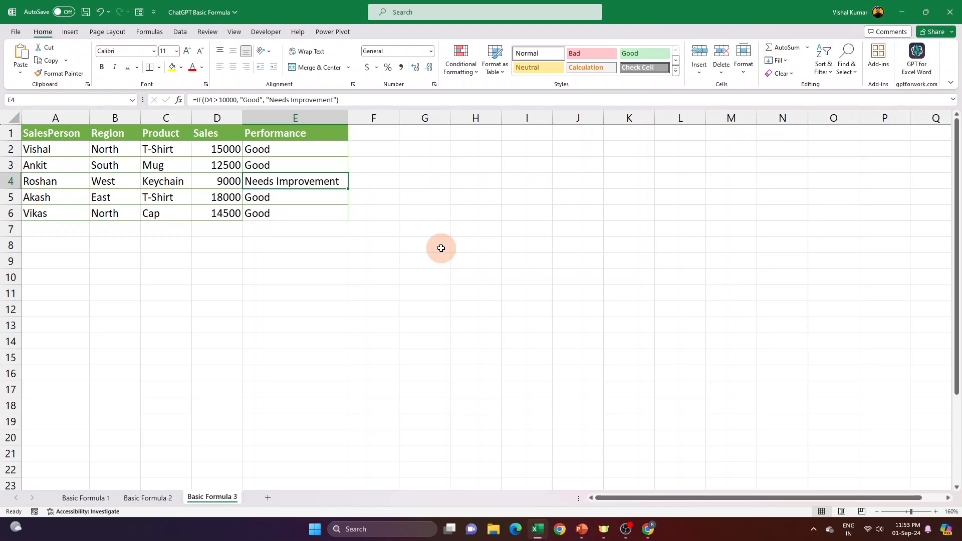
- Review ChatGPT's IF formula answer and inspect the resulting formulas in the Performance column, E2:E6, in Excel
{"action": "key", "text": "alt+Tab"}
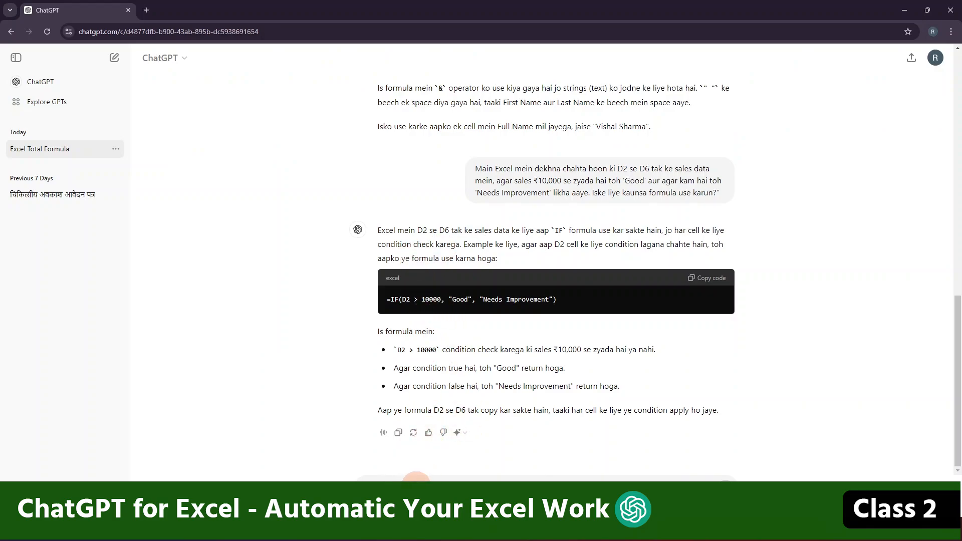
{"action": "key", "text": "alt+Tab"}
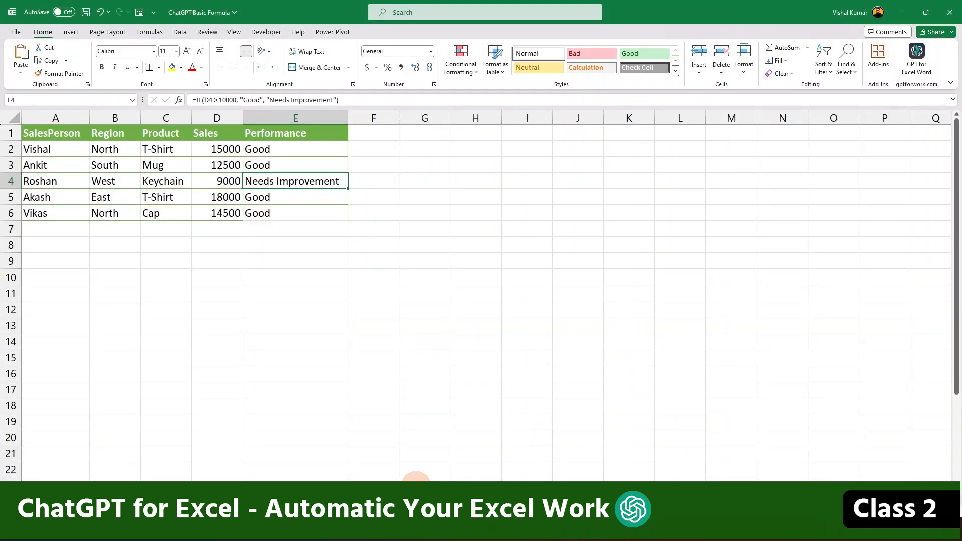
{"action": "left_click_drag", "start_coordinate": [290, 148], "coordinate": [293, 210]}
{"action": "key", "text": "ctrl+v"}
{"action": "left_click", "coordinate": [263, 149]}
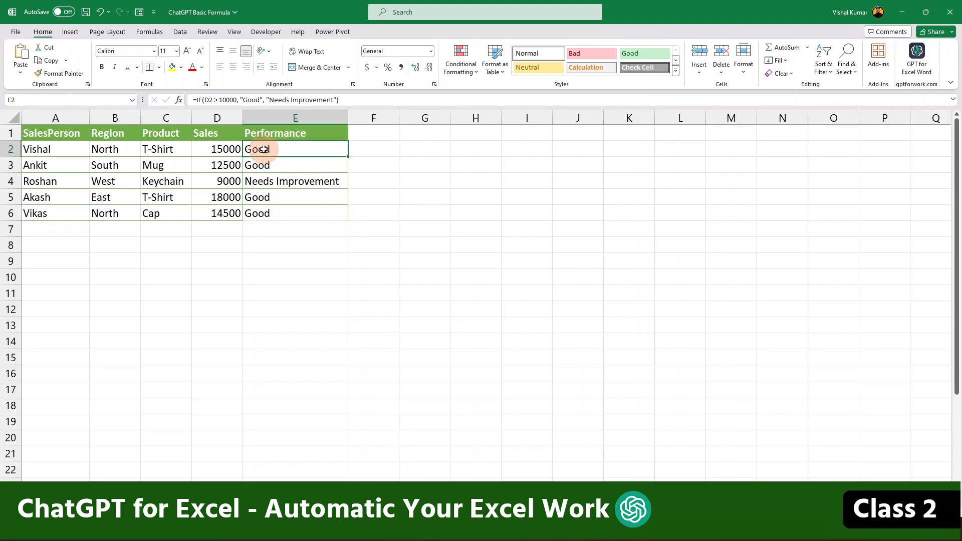